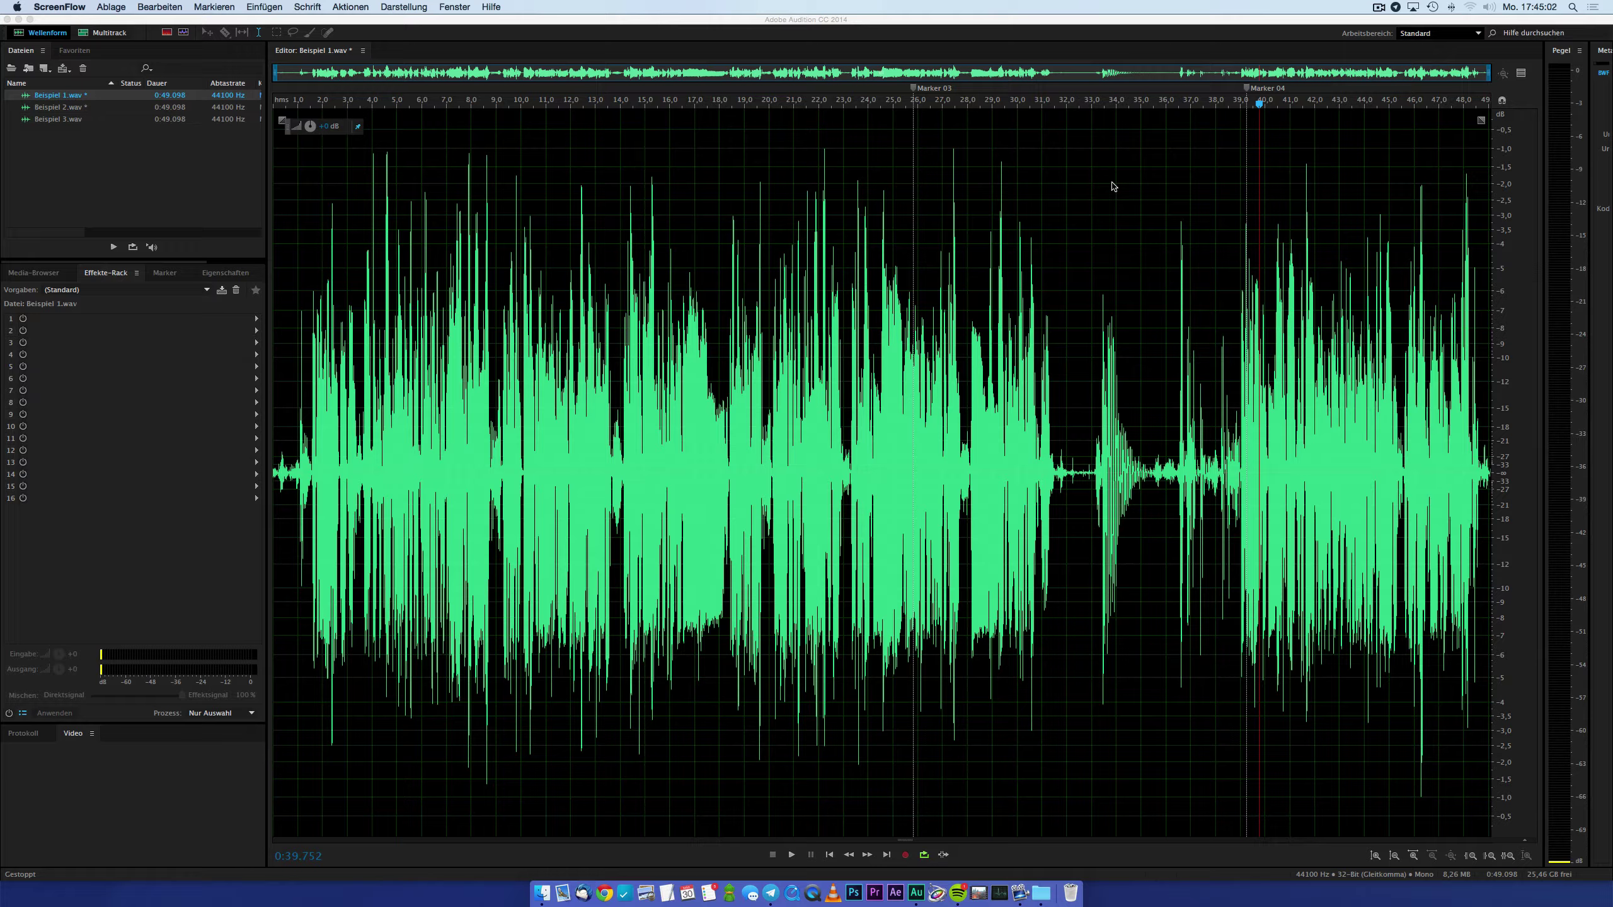
# Step: Play Beispiel 1.wav from the beginning
pyautogui.click(832, 855)
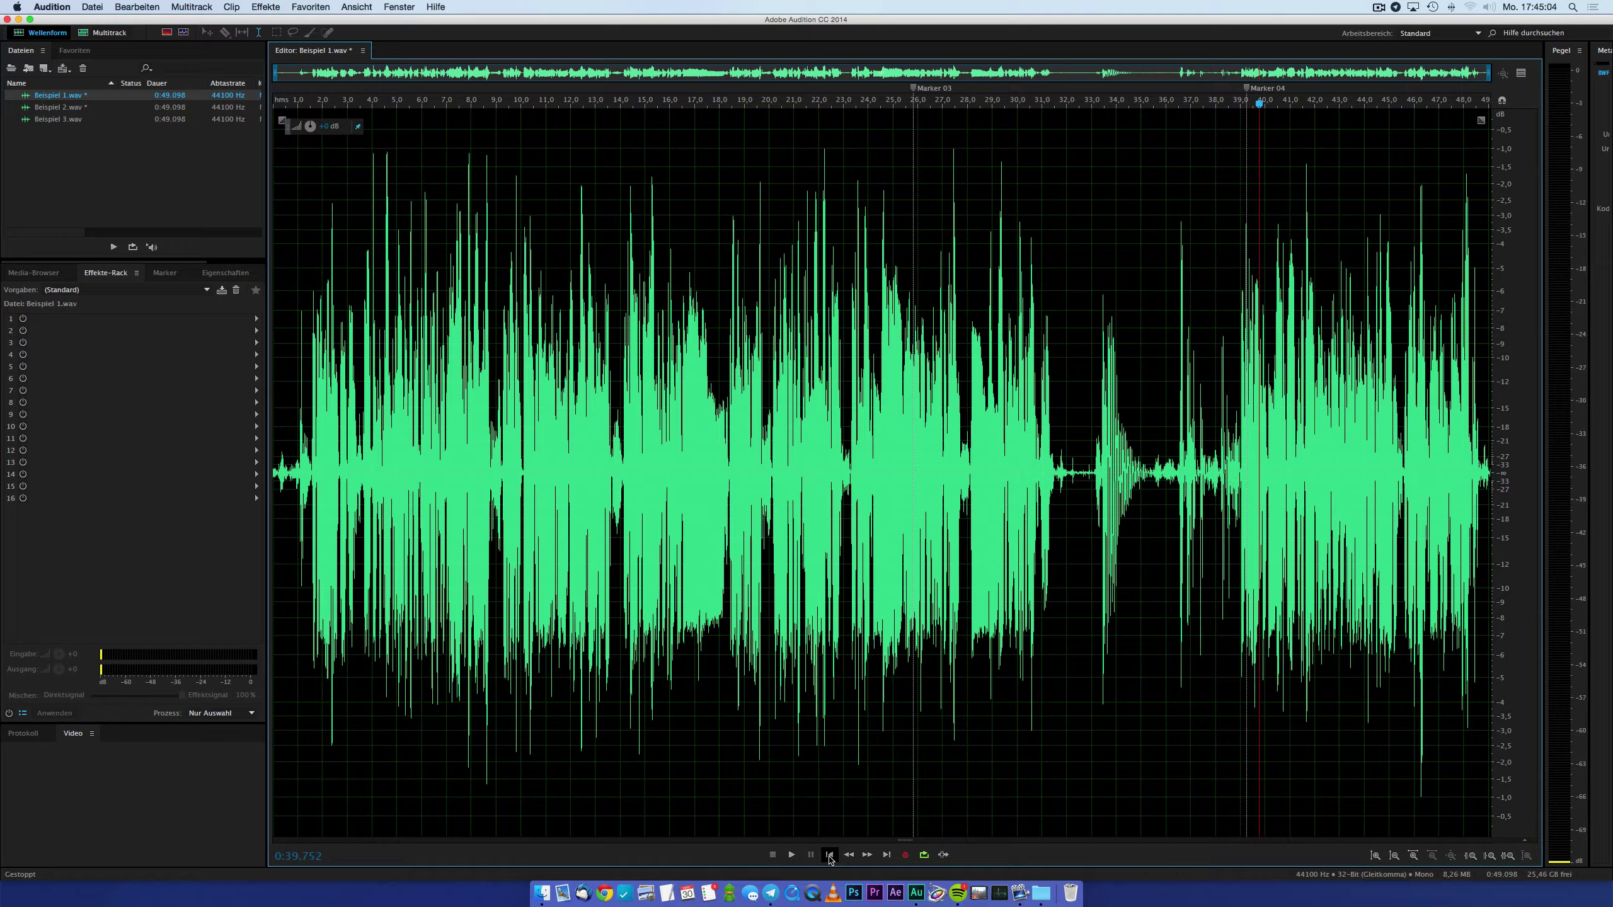
pyautogui.press('Home')
pyautogui.press('space')
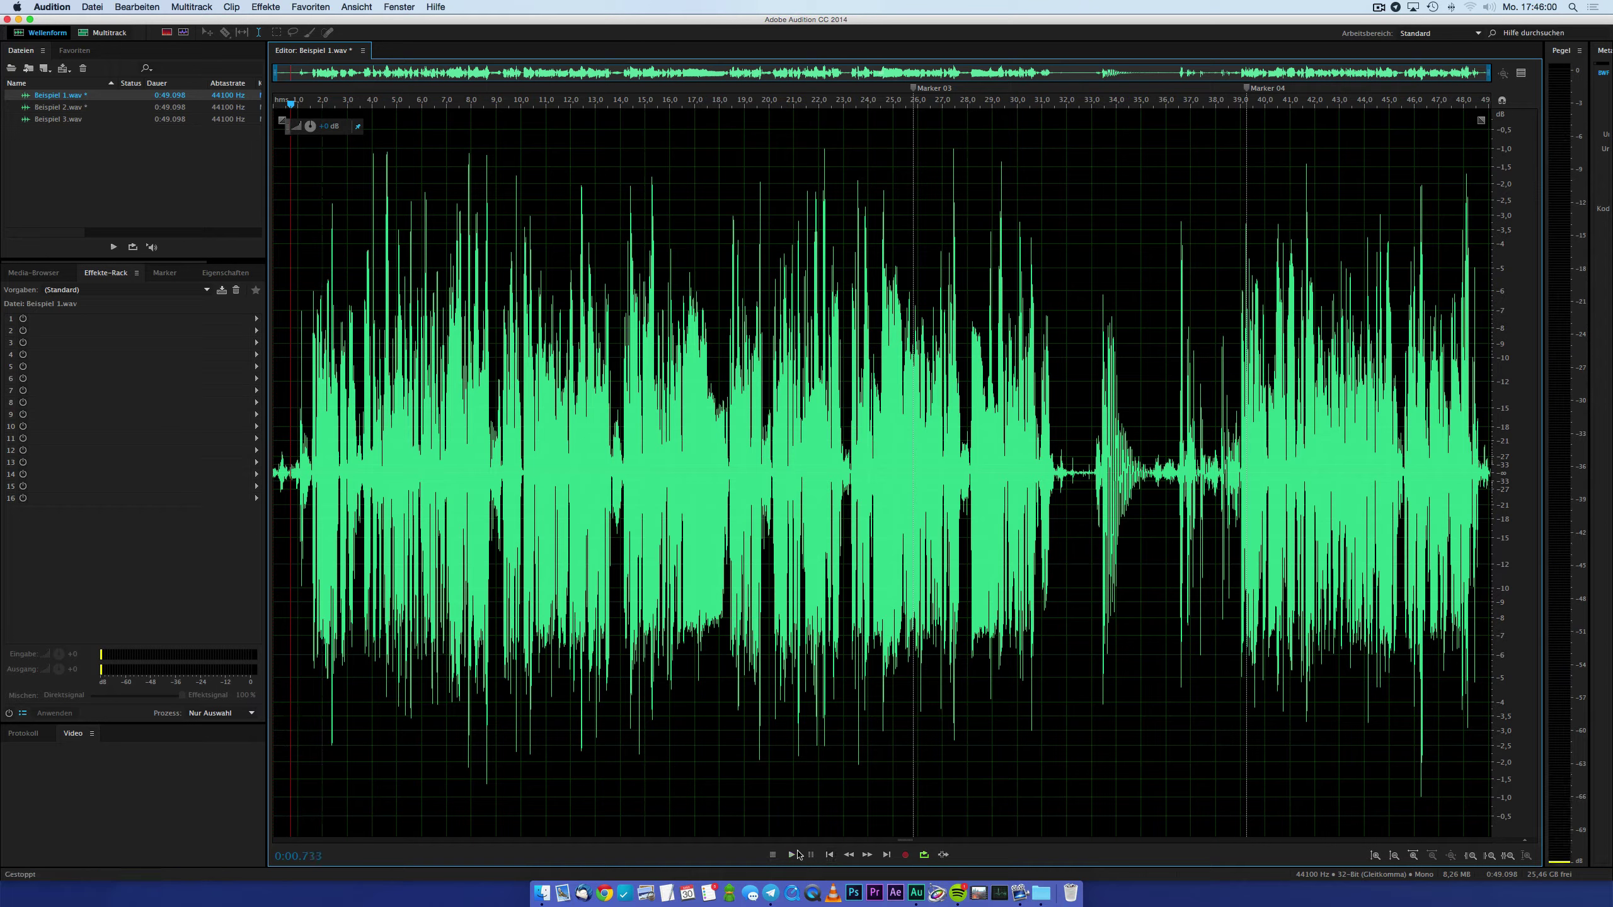
# Step: Listen to the passages of Beispiel 1.wav around Marker 03 and around Marker 04
pyautogui.click(850, 401)
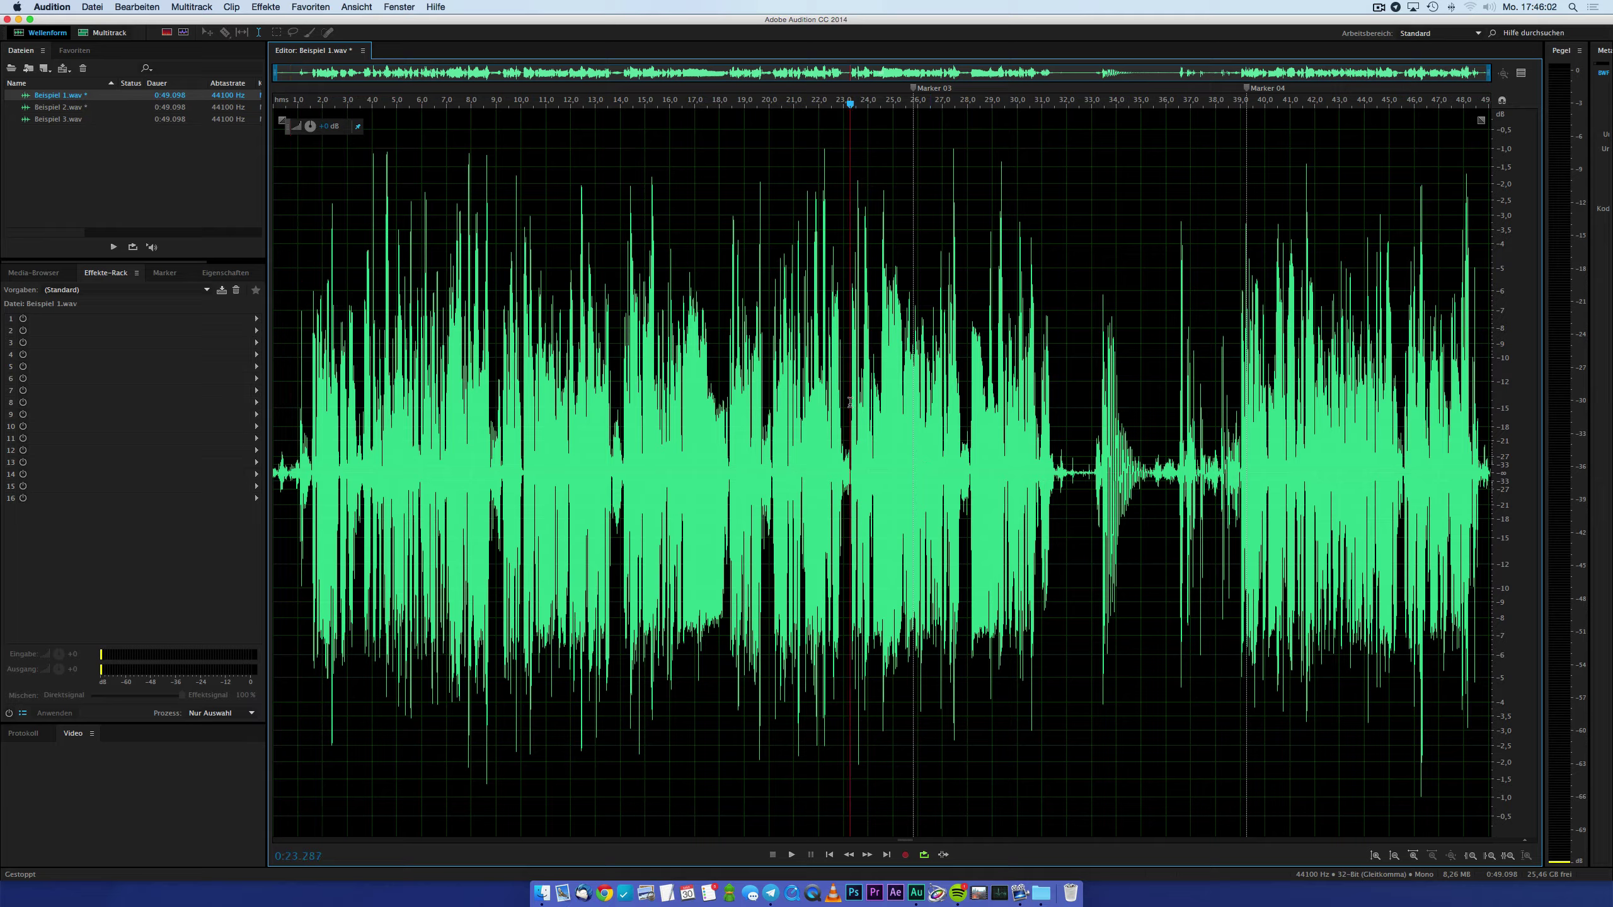
pyautogui.press('space')
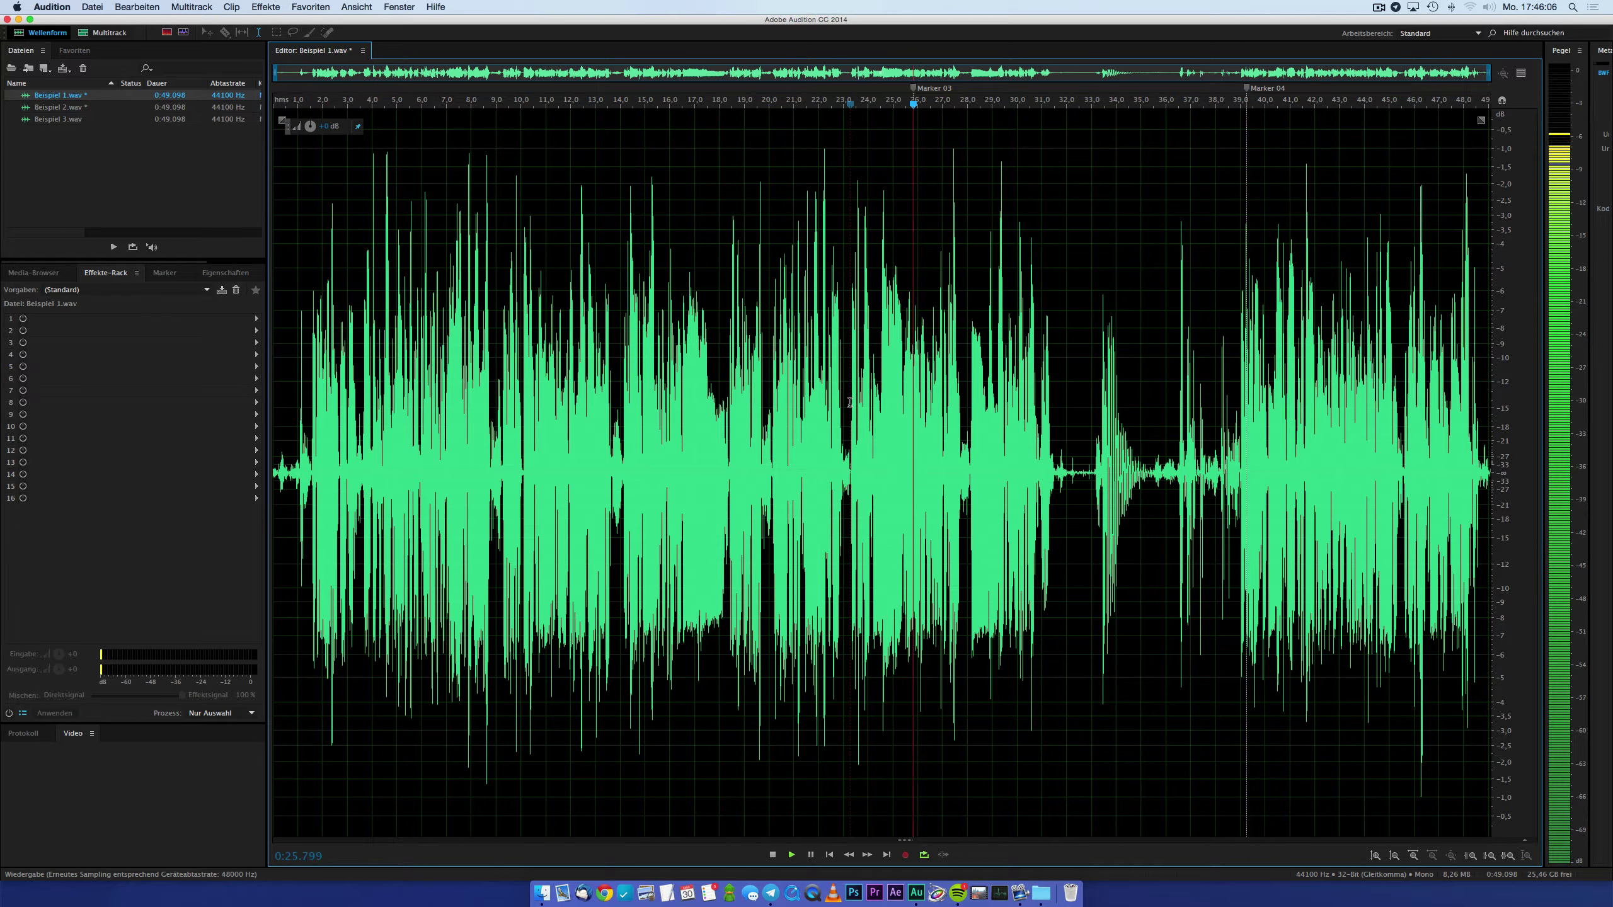
pyautogui.press('space')
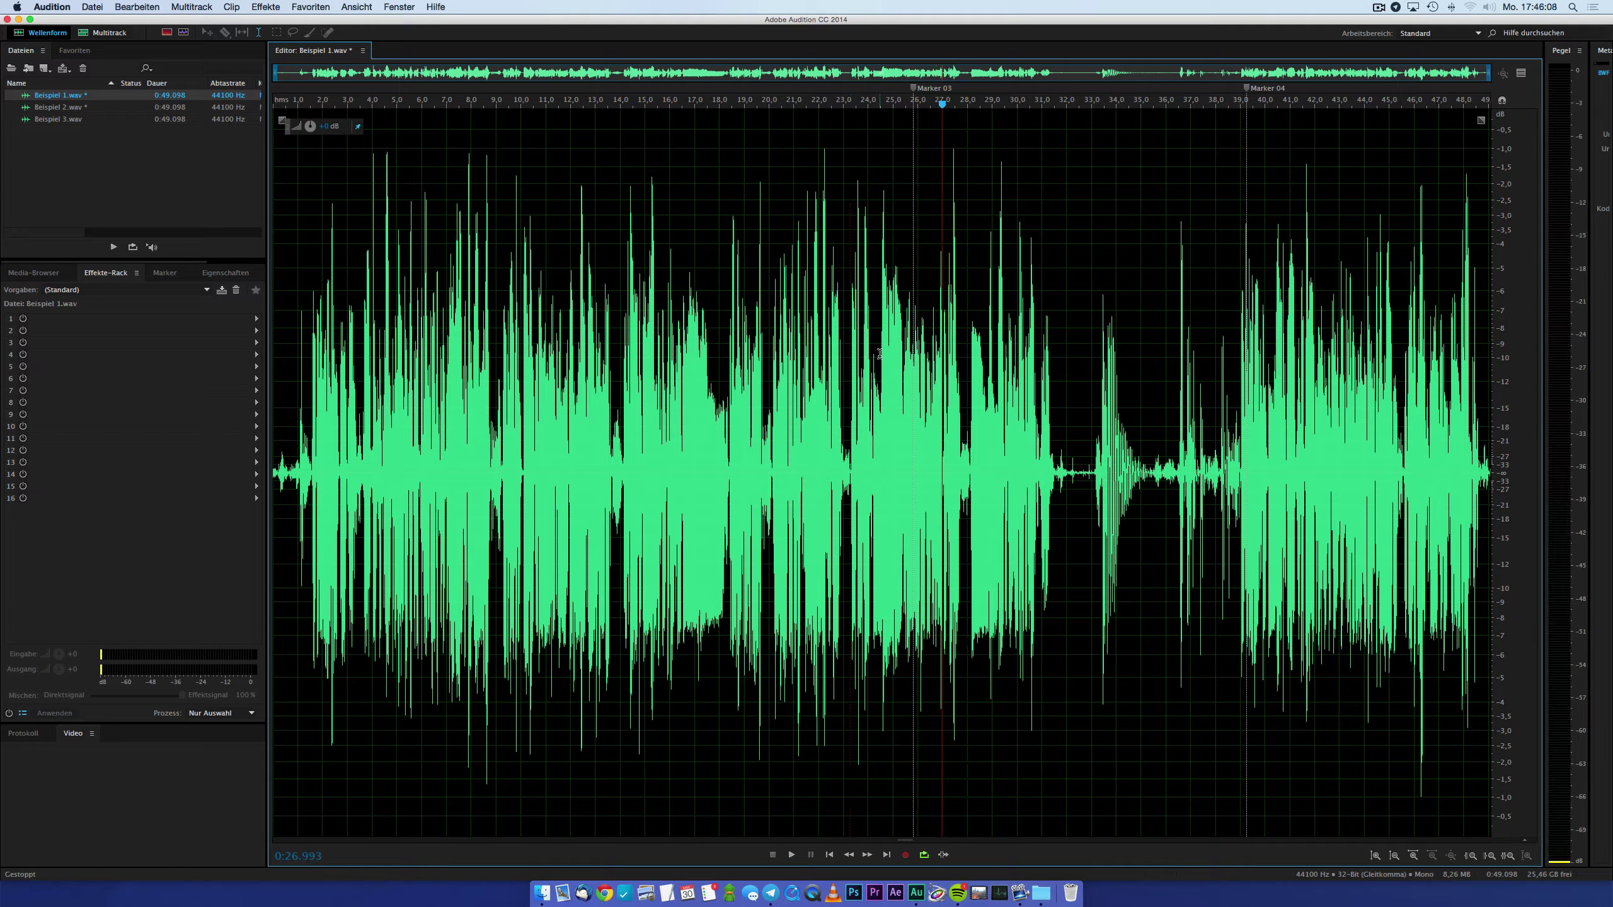
pyautogui.click(1236, 417)
pyautogui.press('space')
pyautogui.press('space')
# Step: Play Beispiel 1.wav from about 23.1 s to locate the cut point ahead of Marker 03
pyautogui.scroll(5, 933, 376)
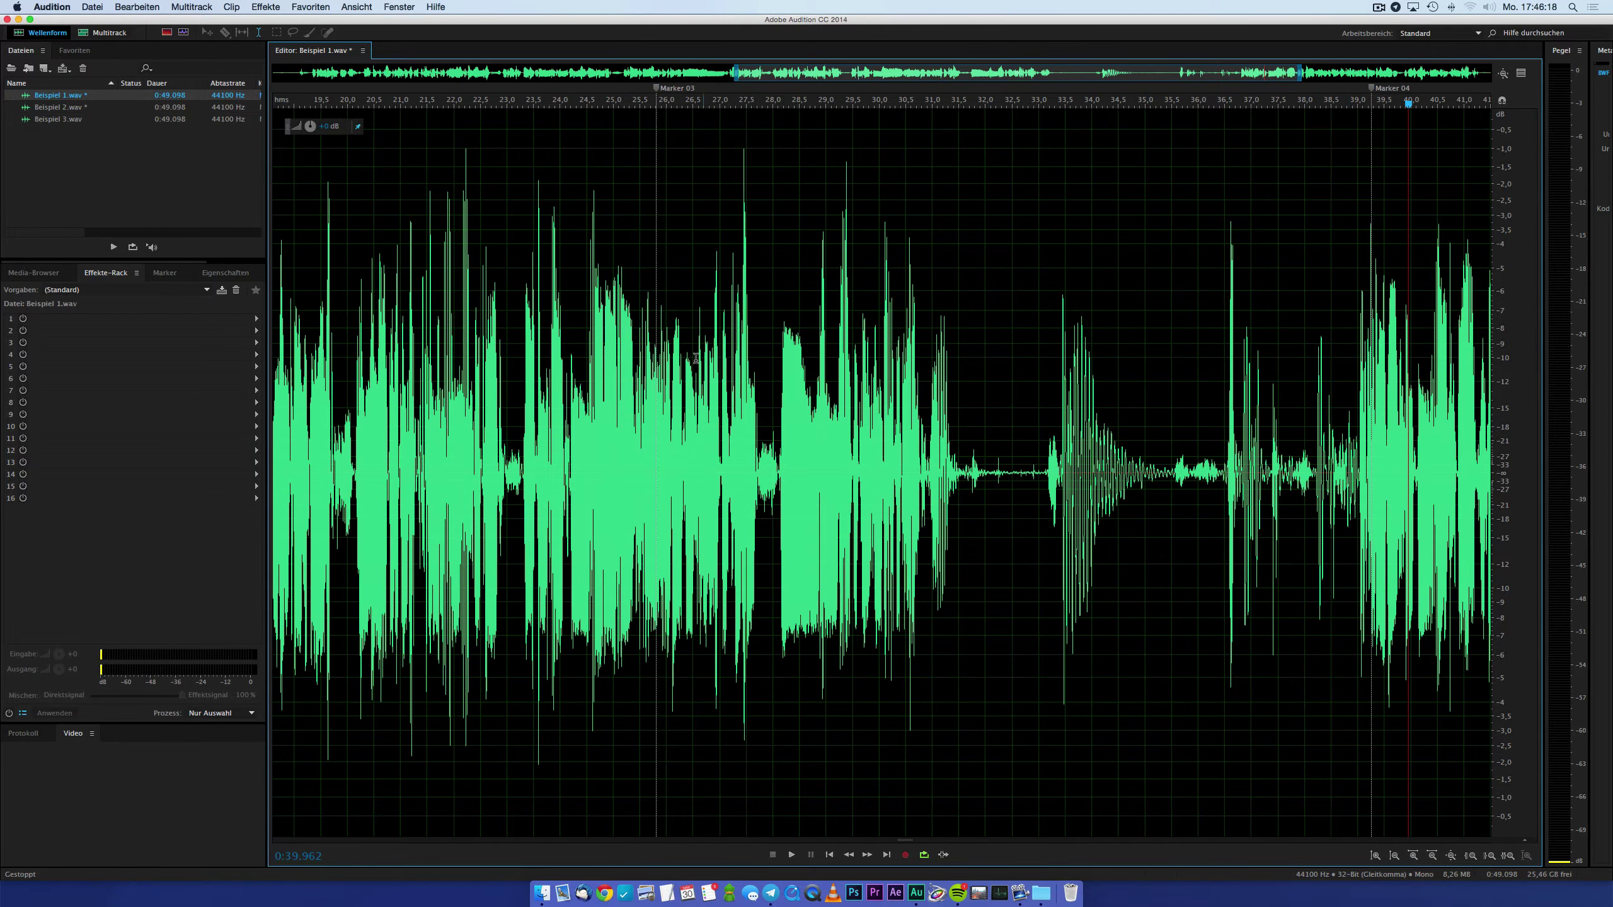
pyautogui.click(513, 368)
pyautogui.press('space')
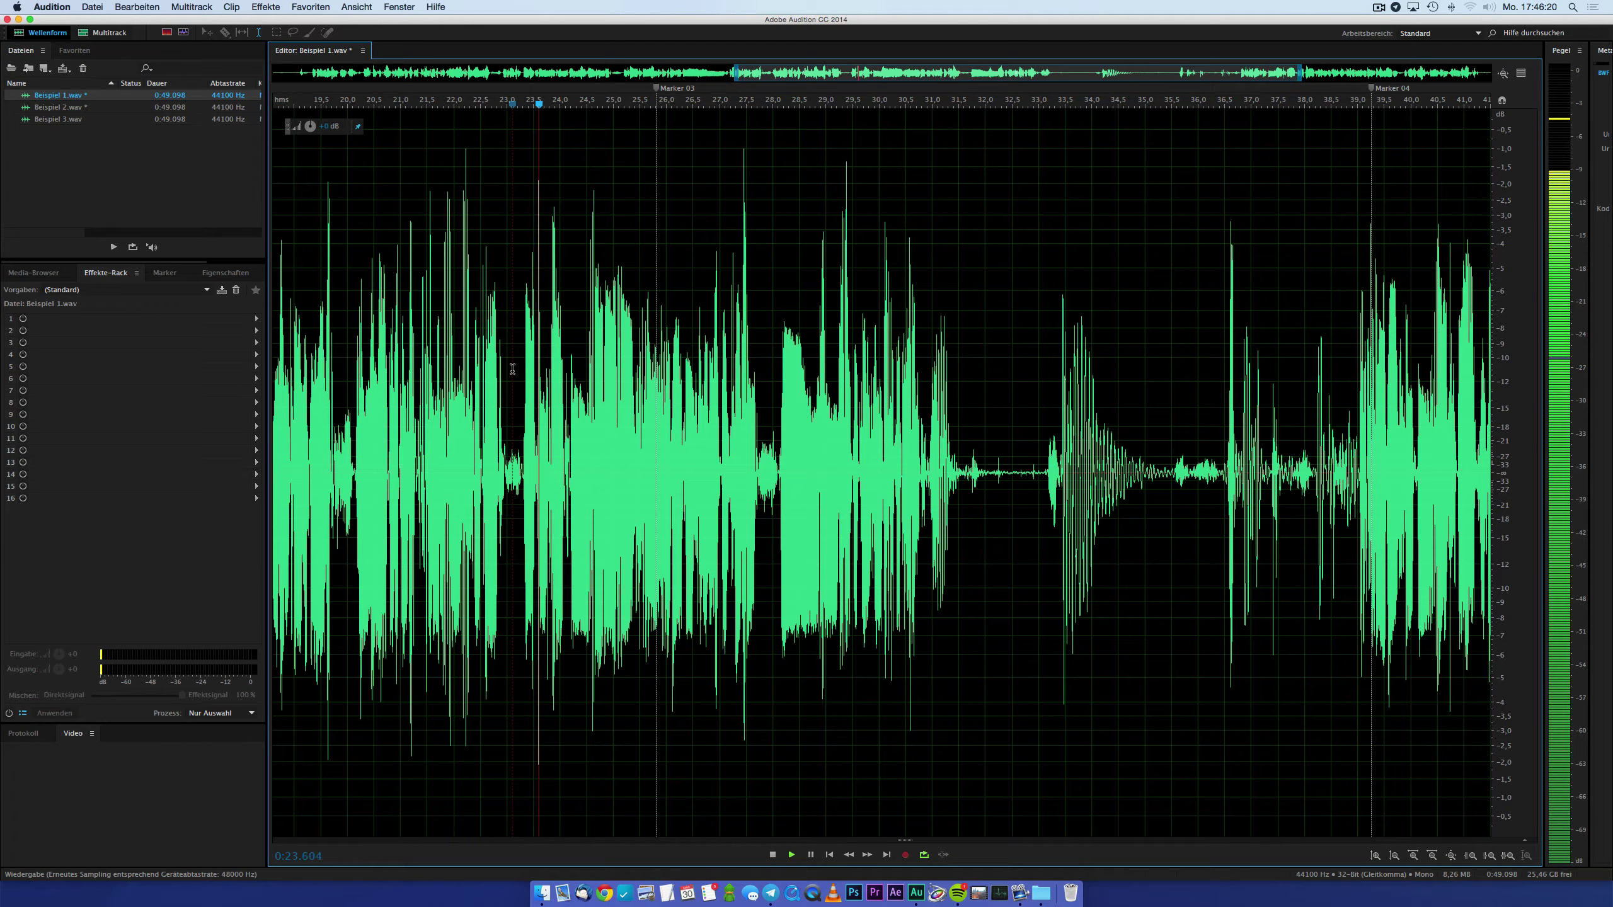
pyautogui.press('space')
# Step: Select the audio from about 24.5 s to 39.0 s in Beispiel 1.wav and delete it
pyautogui.click(586, 363)
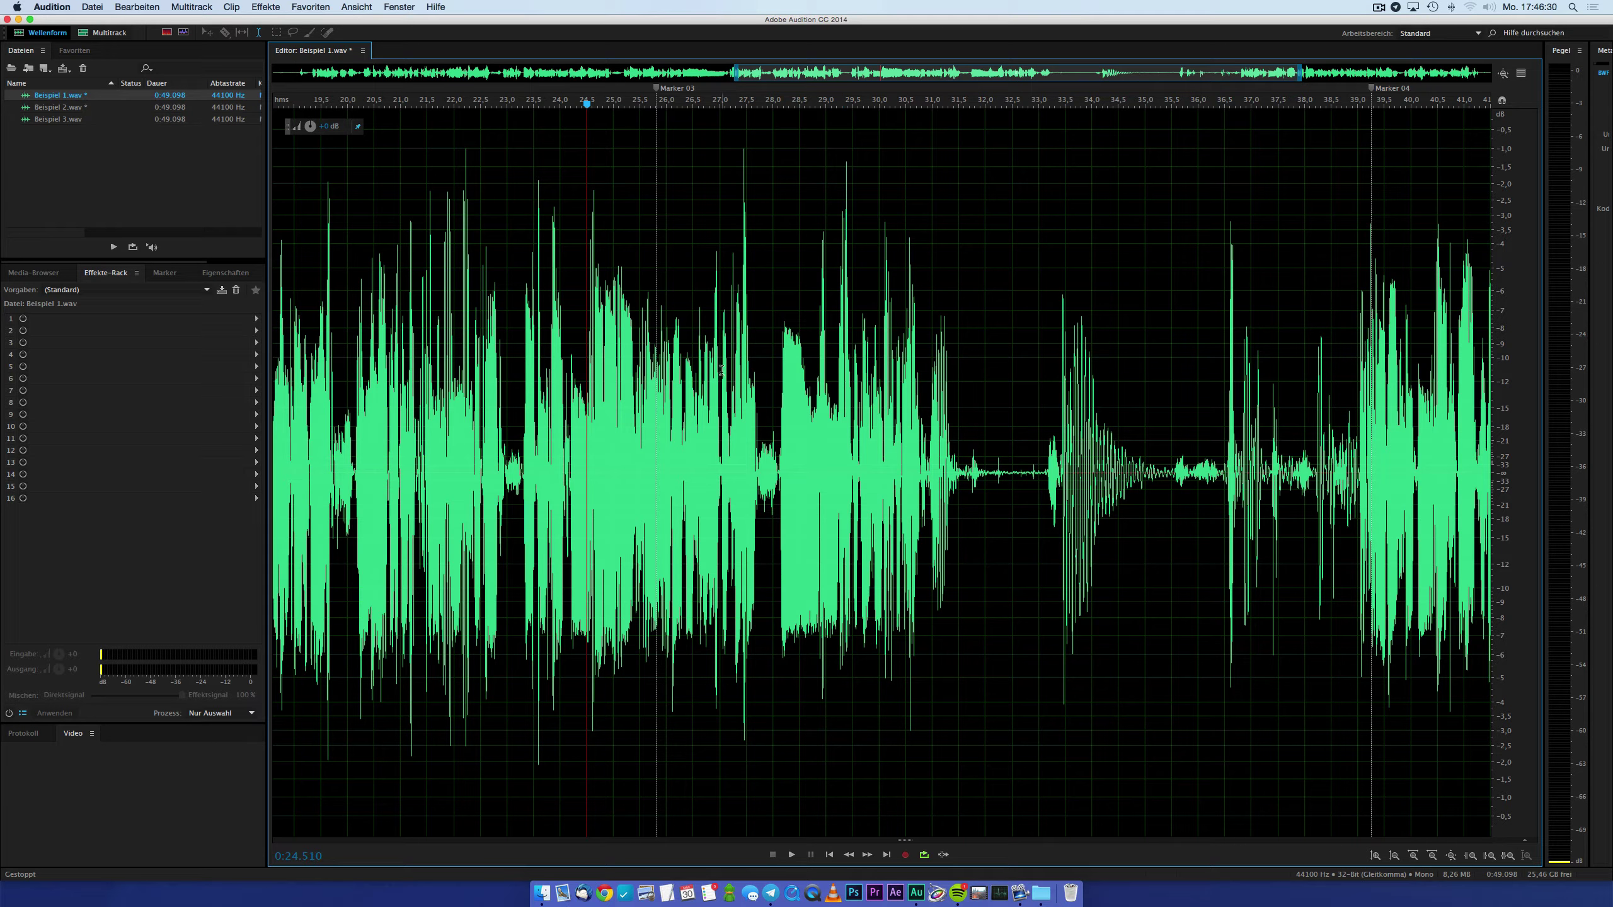
pyautogui.click(588, 342)
pyautogui.click(825, 329)
pyautogui.moveTo(1359, 358); pyautogui.dragTo(586, 384)
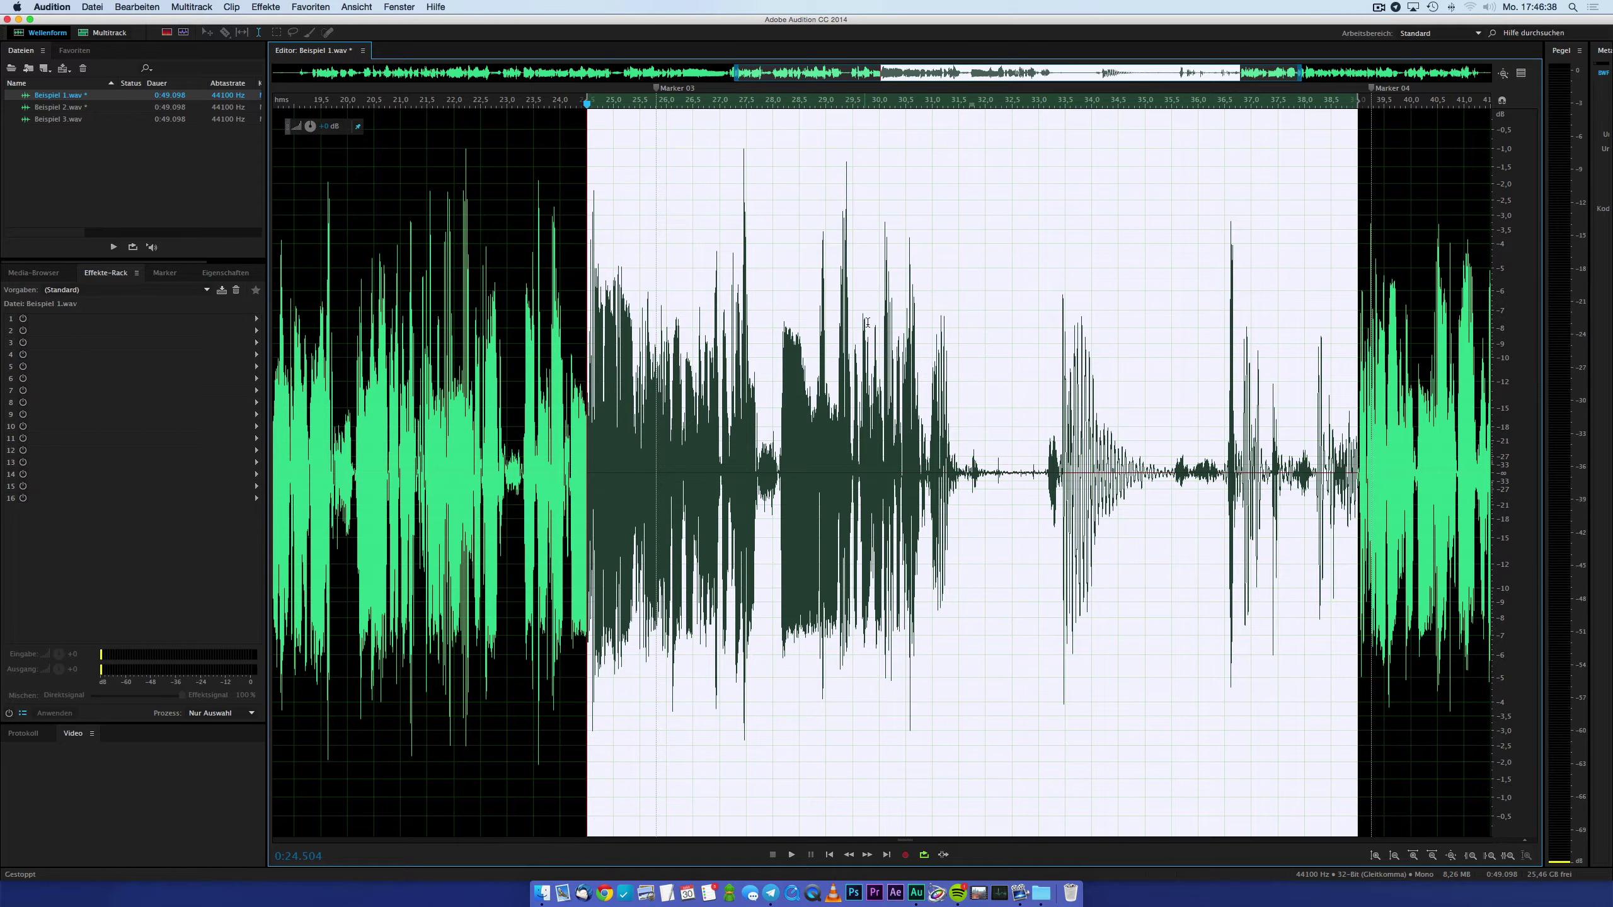
pyautogui.press('space')
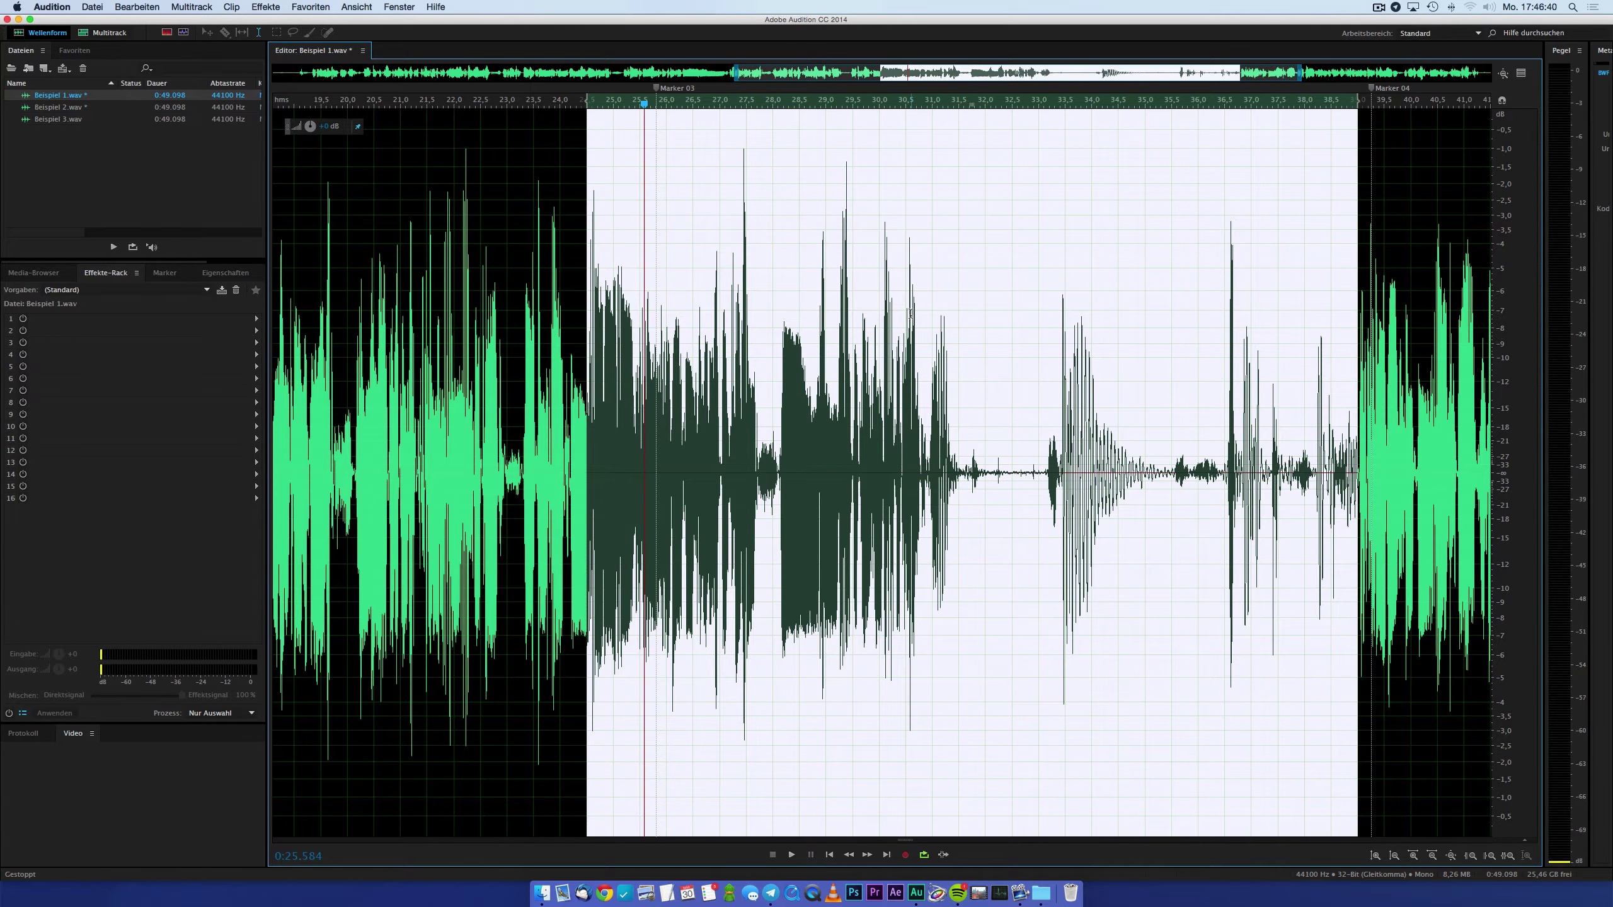
pyautogui.press('Delete')
# Step: Play across the cut at about 24.5 s twice, starting near 23.3 s, and undo the deletion
pyautogui.click(888, 376)
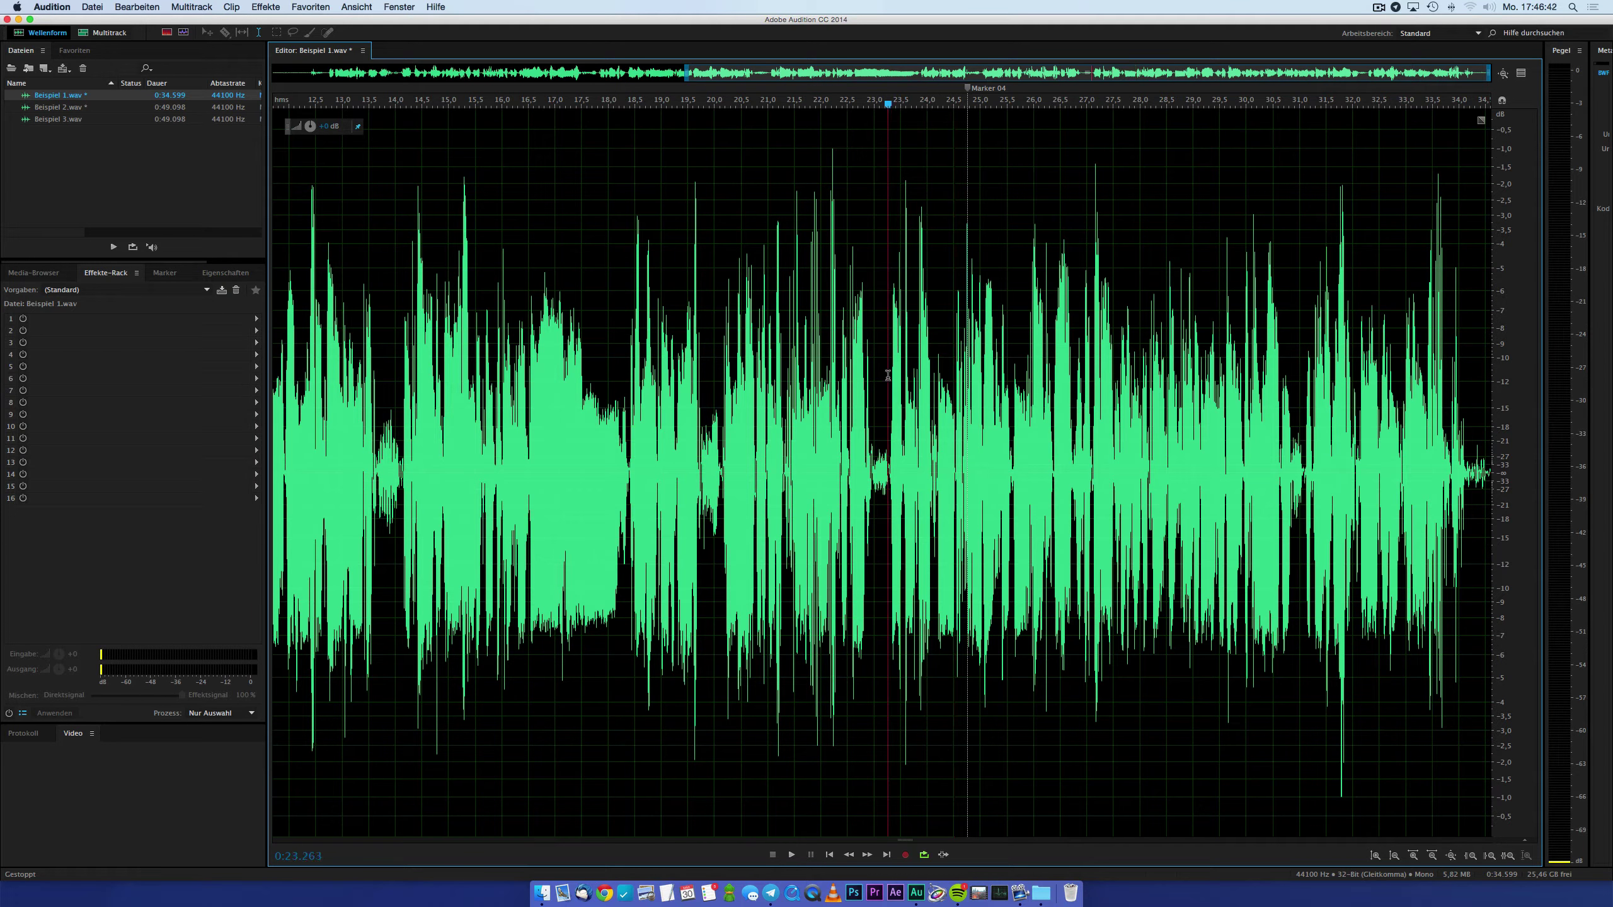
pyautogui.press('space')
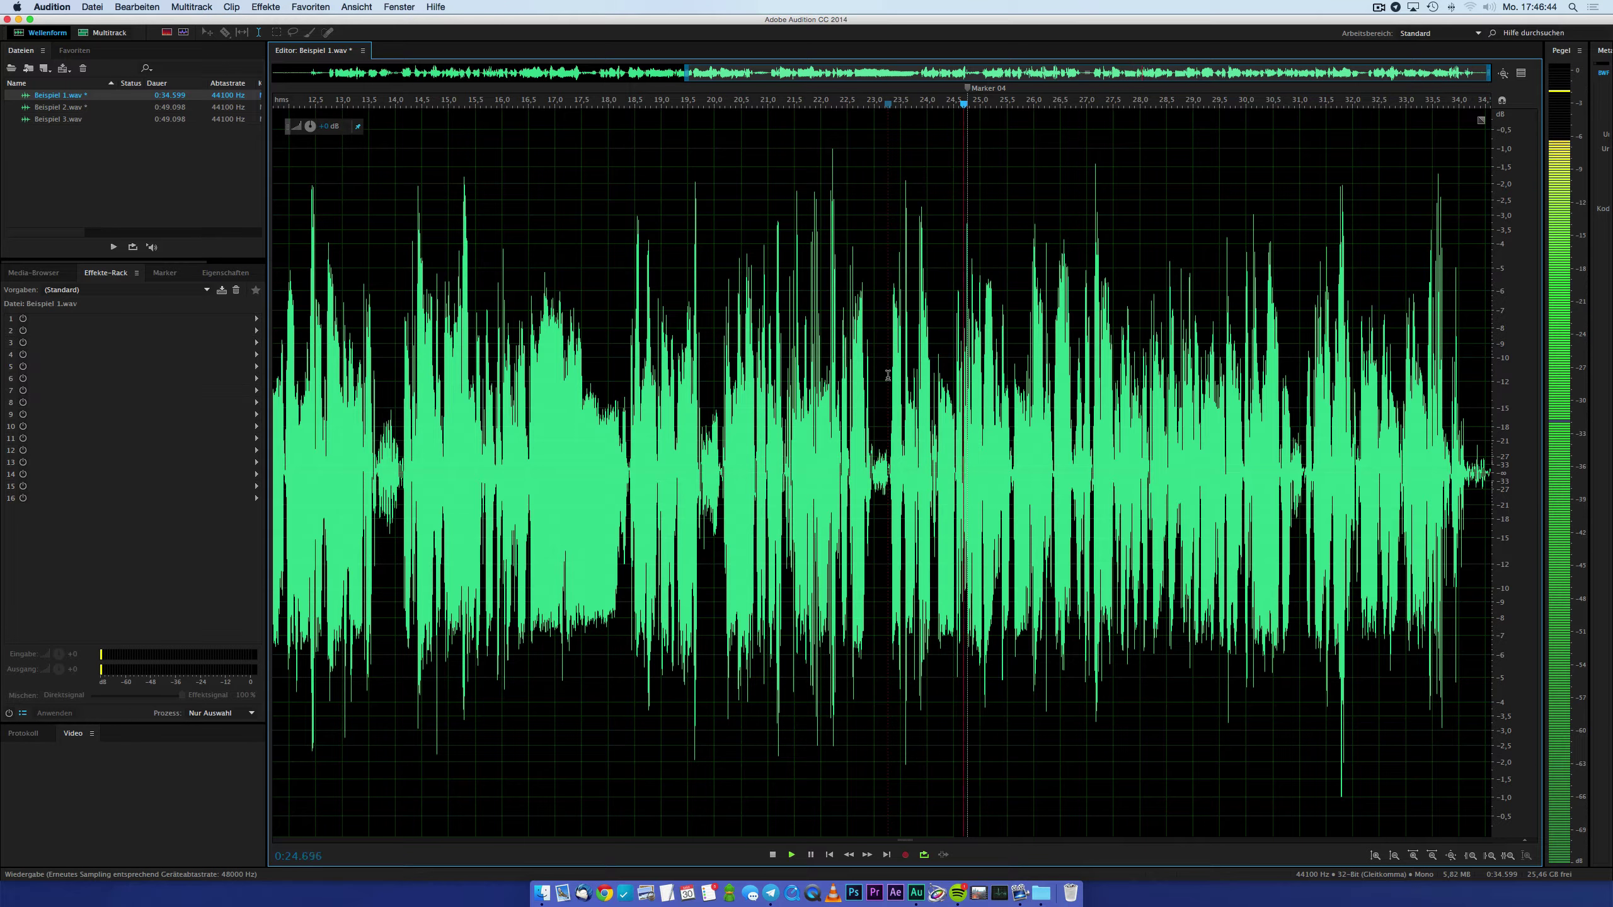
pyautogui.press('space')
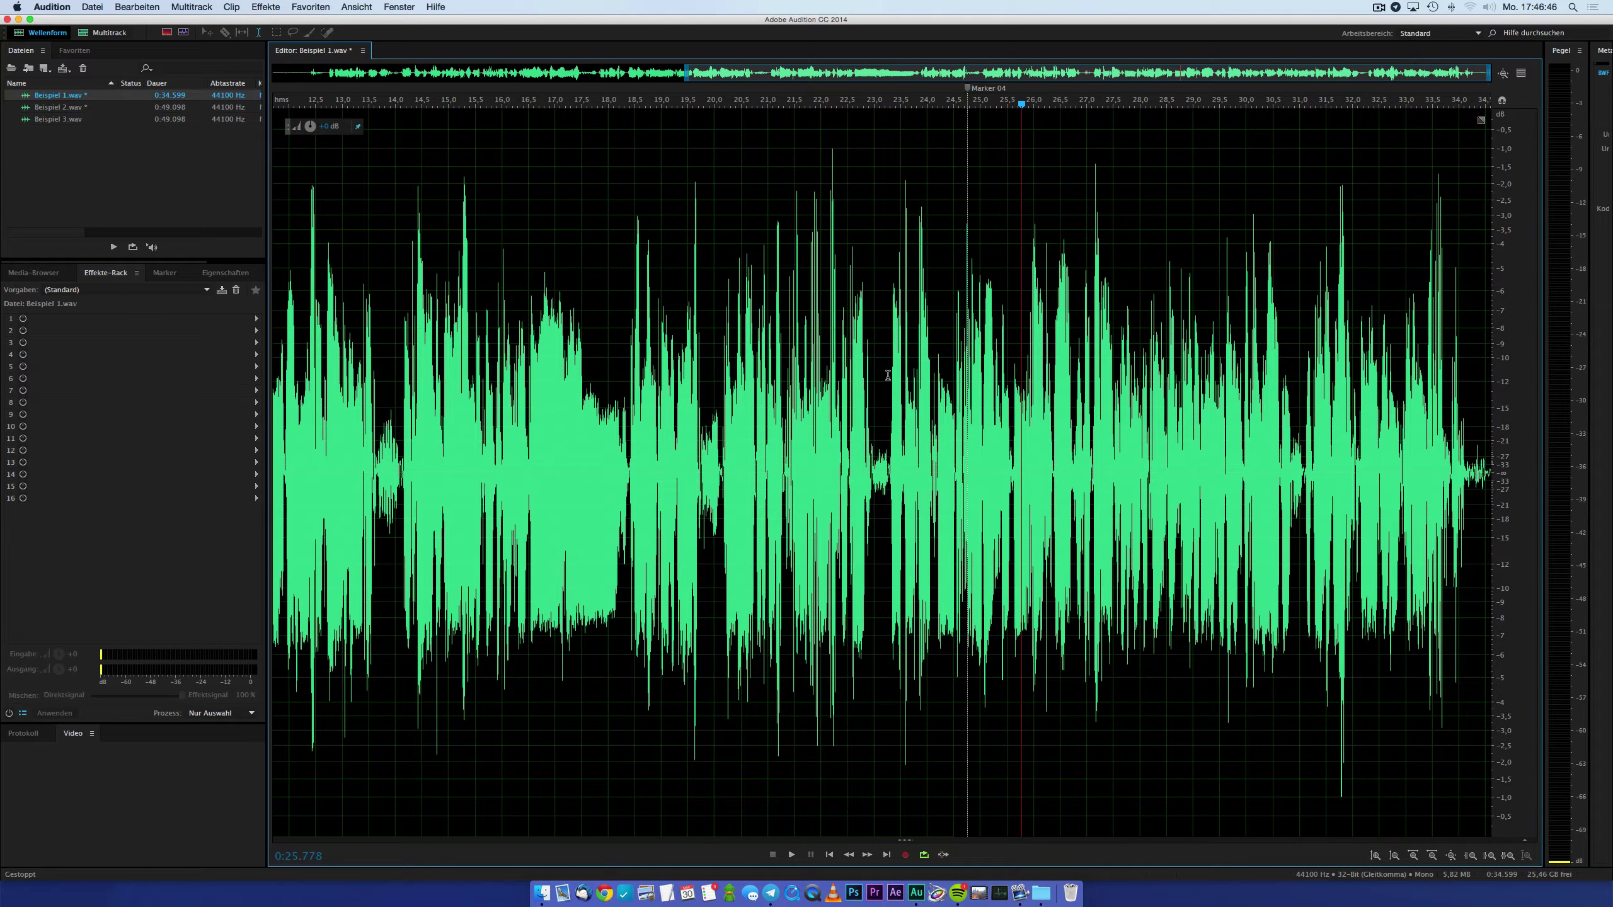
pyautogui.click(888, 376)
pyautogui.press('space')
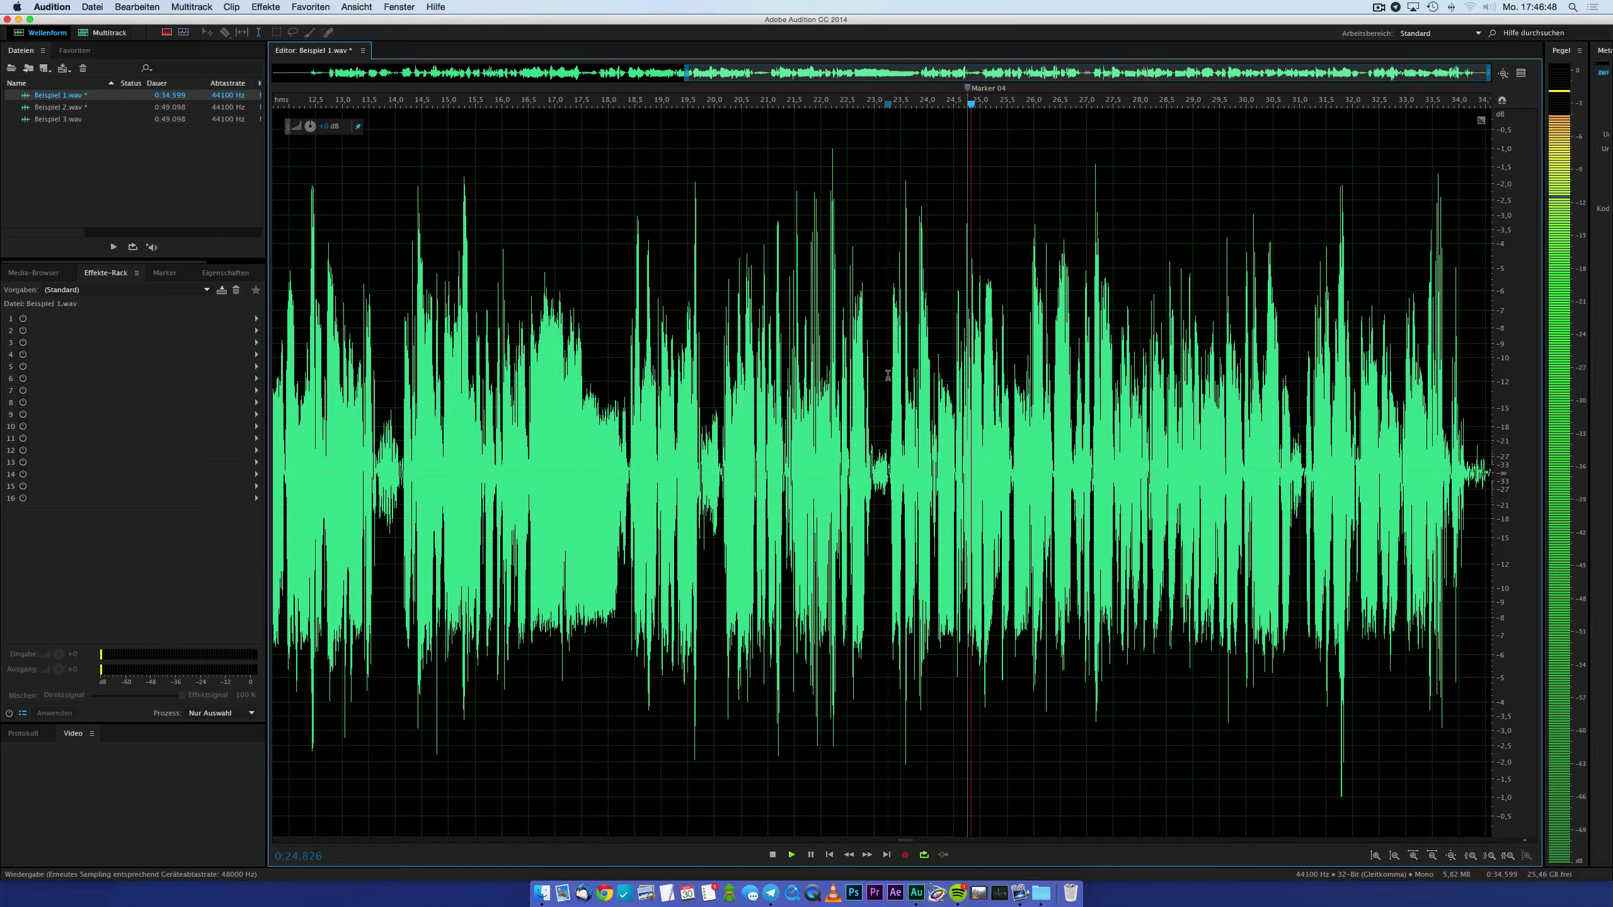
pyautogui.press('space')
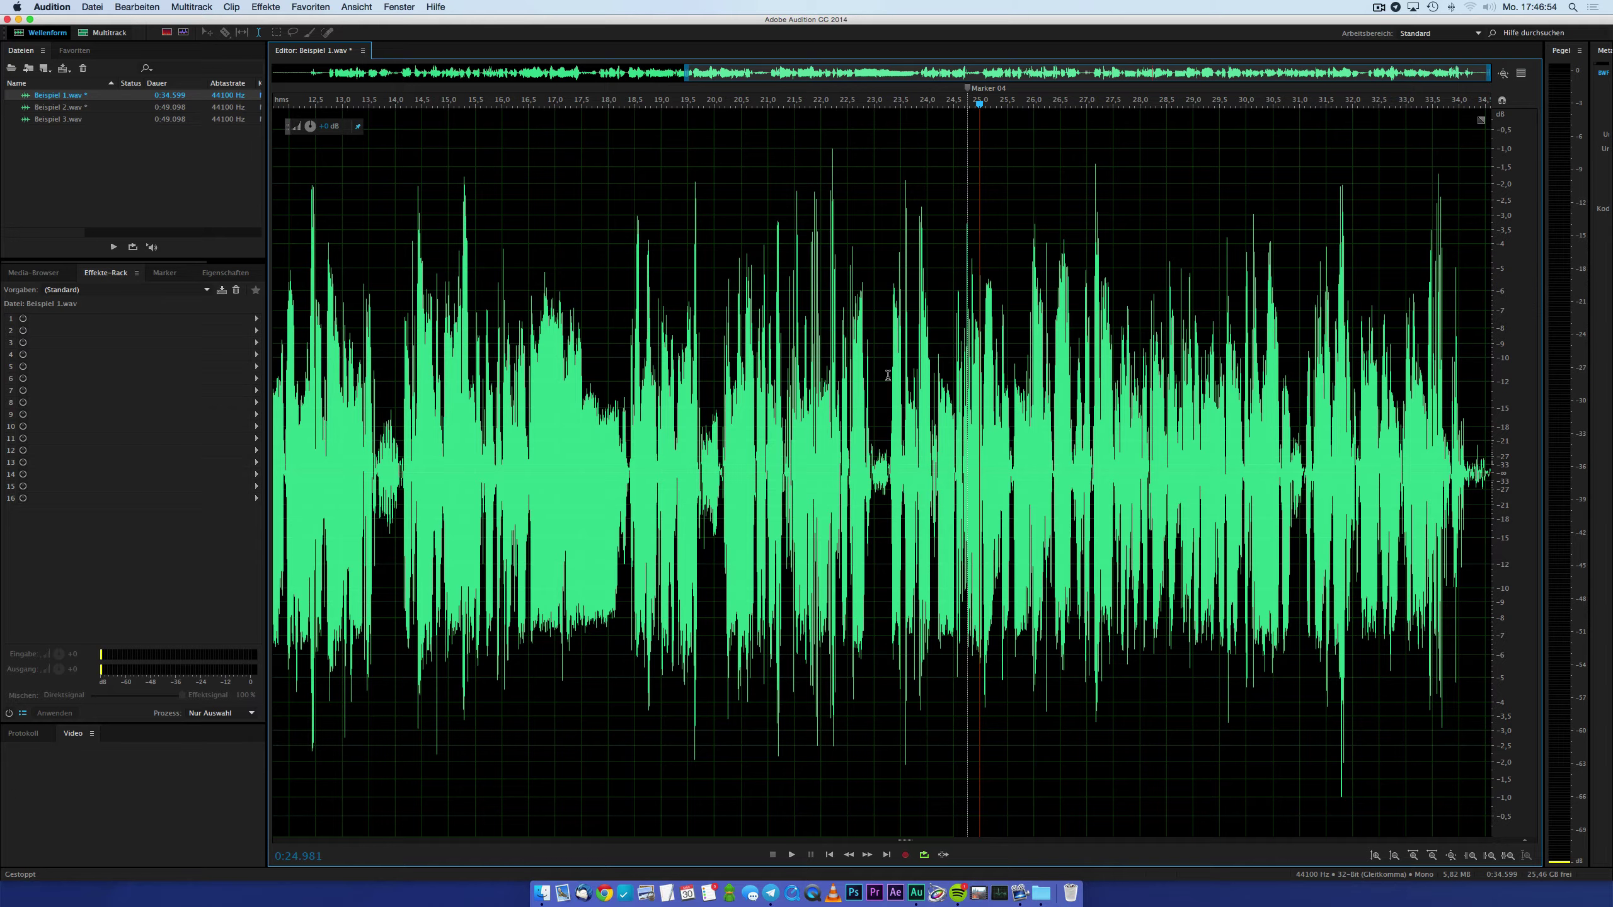
pyautogui.press('super+z')
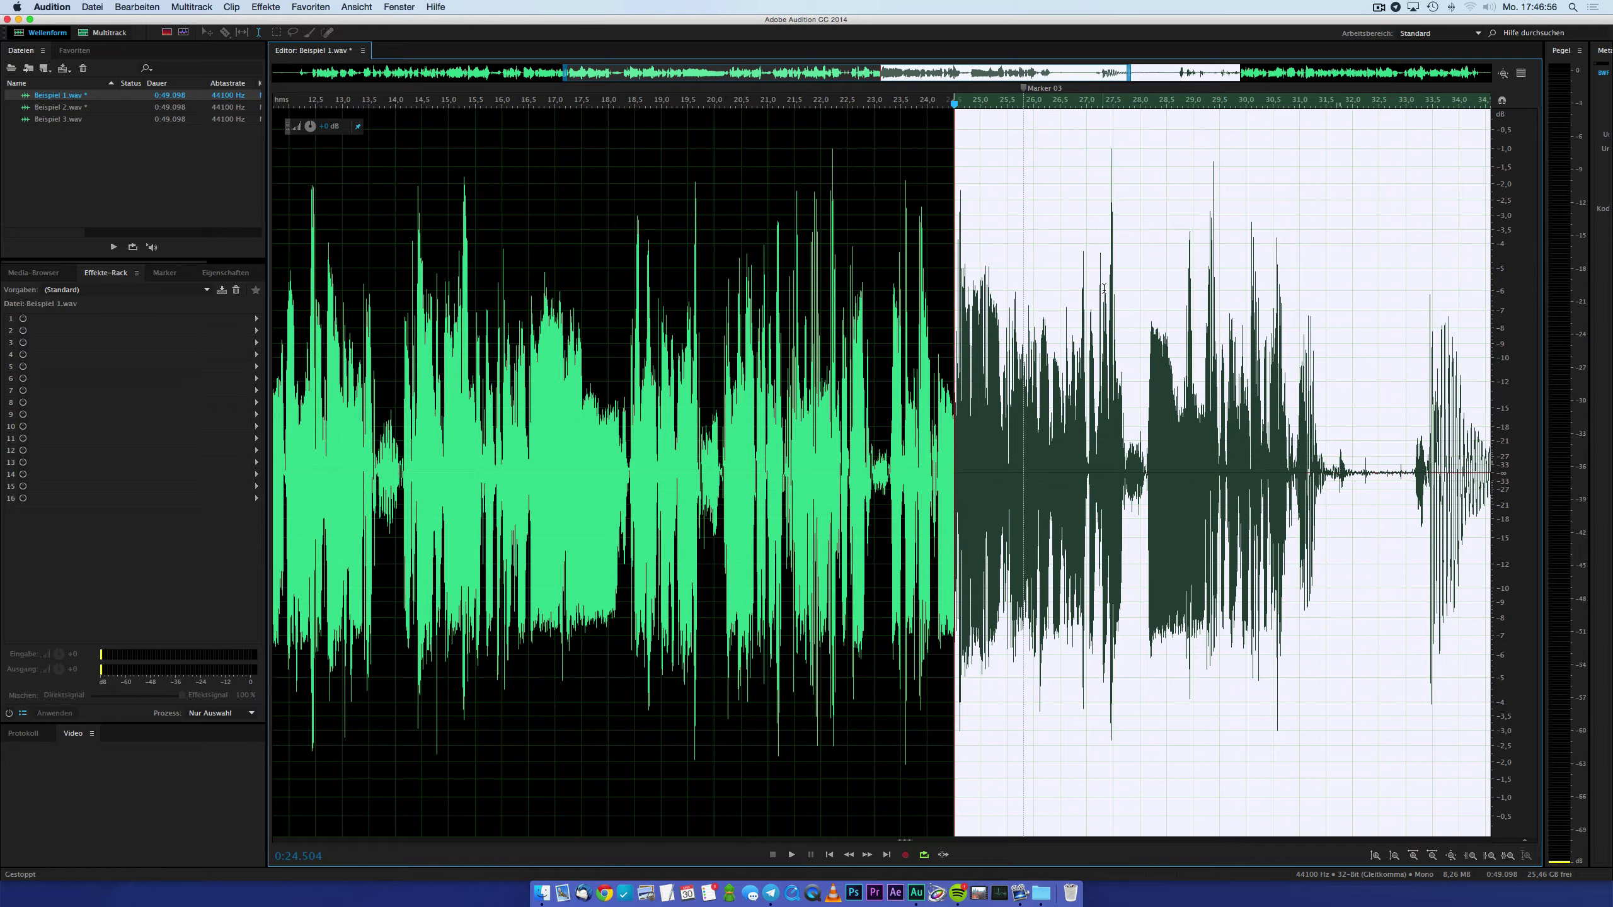
# Step: Select the audio between Marker 03 and Marker 04 in Beispiel 1.wav and delete it
pyautogui.click(1057, 284)
pyautogui.hscroll(5, 992, 281)
pyautogui.hscroll(6, 990, 280)
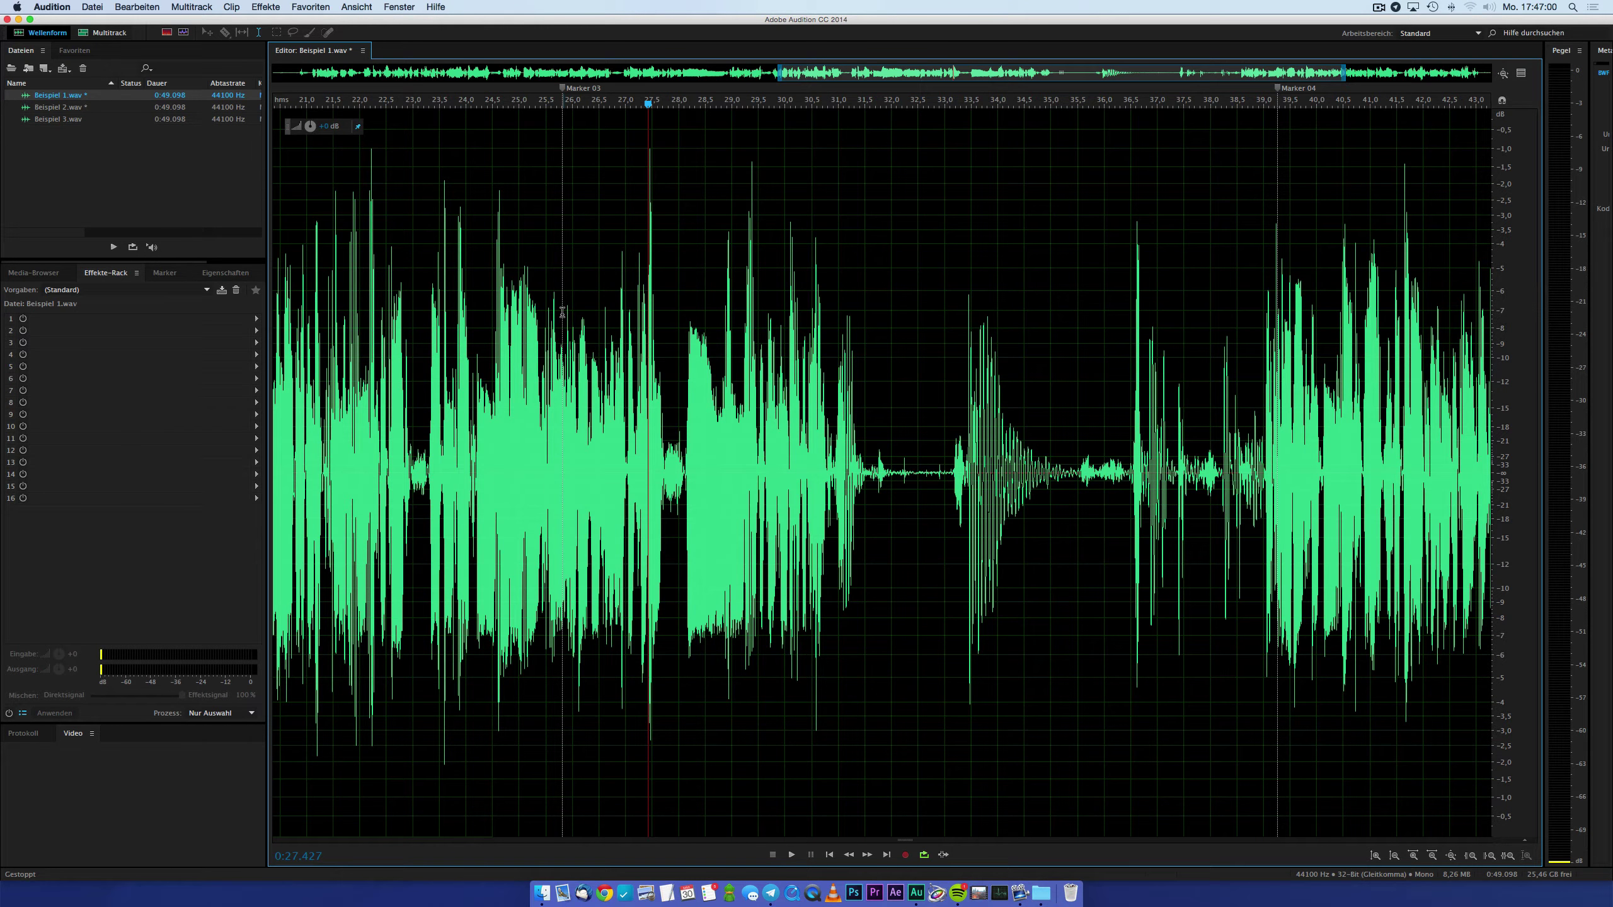
pyautogui.moveTo(562, 312); pyautogui.dragTo(1277, 375)
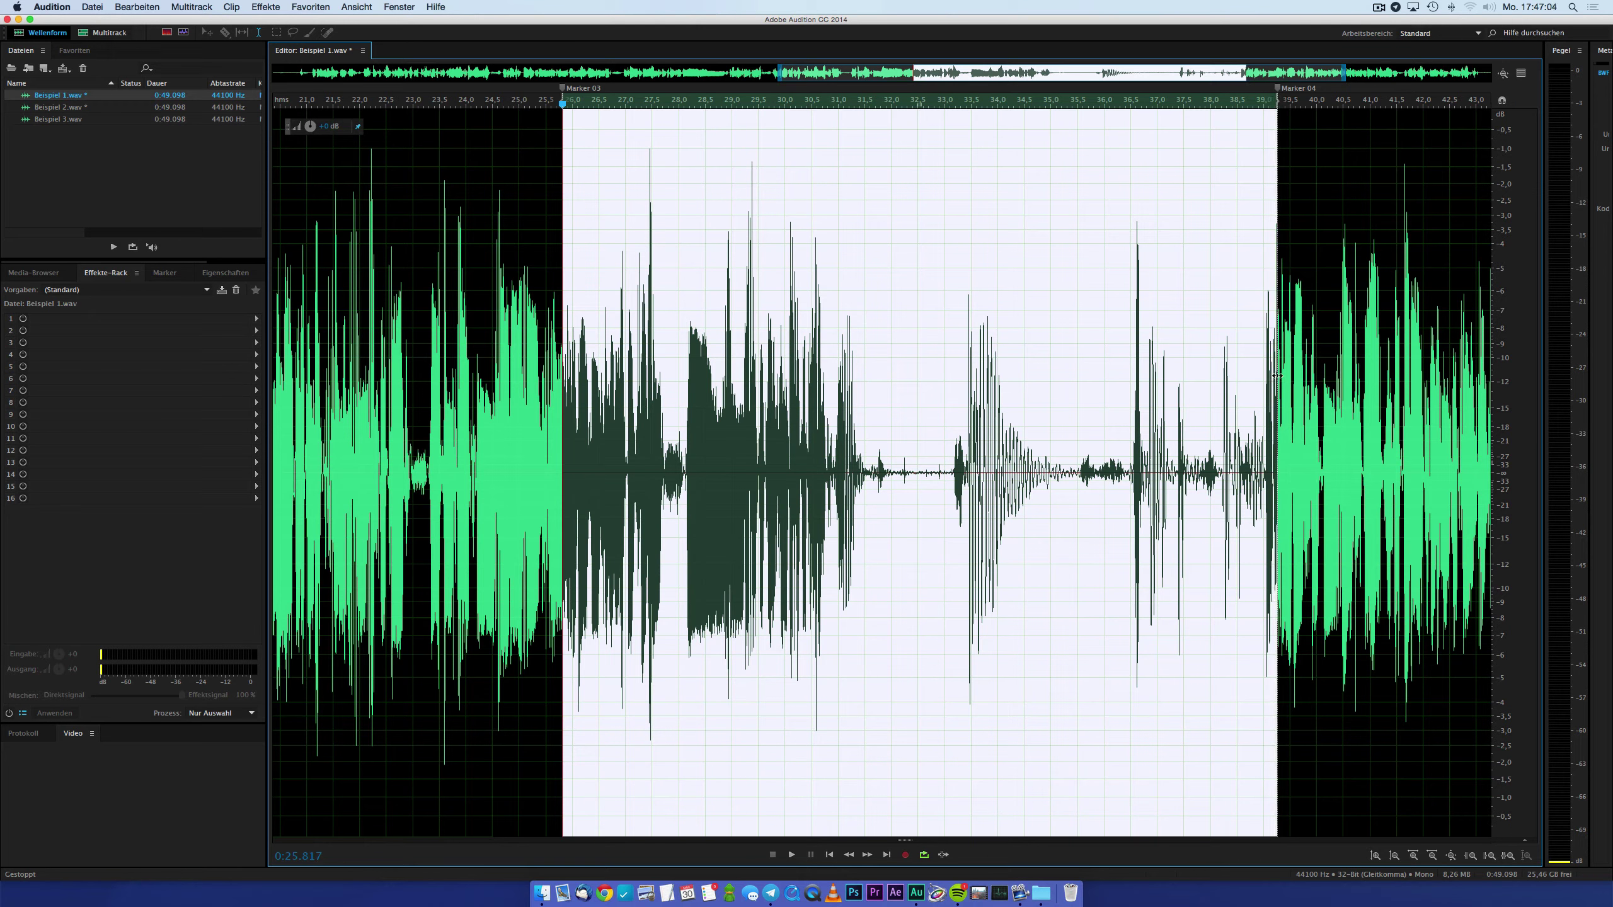
pyautogui.press('Delete')
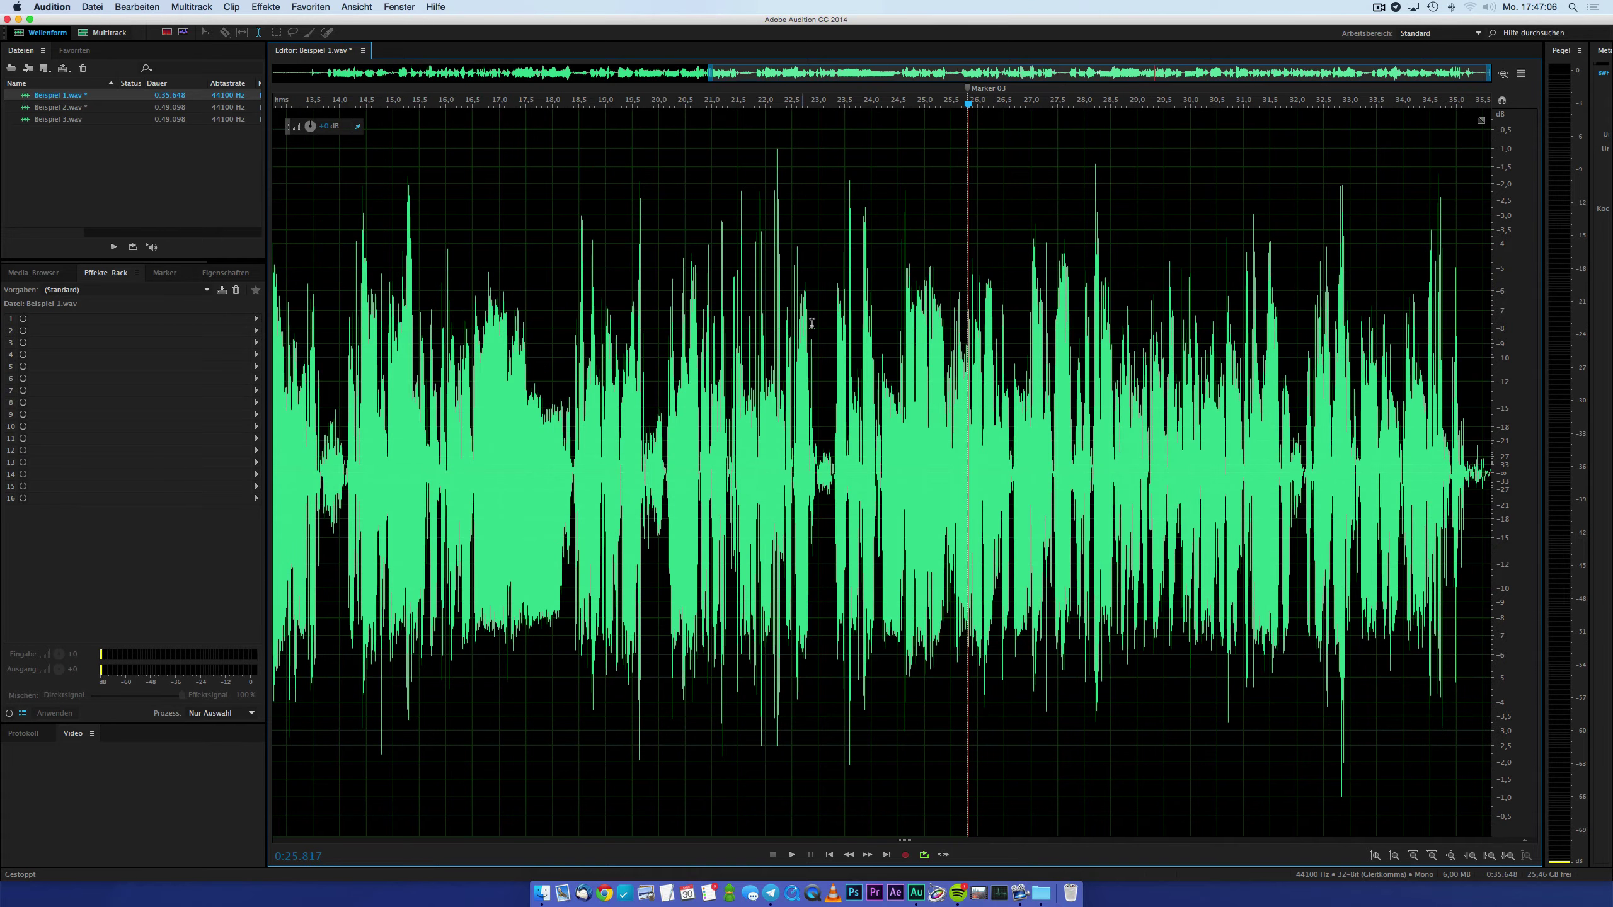
# Step: Play across the cut at Marker 03 from about 23.2 s and undo the deletion between the two markers
pyautogui.click(830, 345)
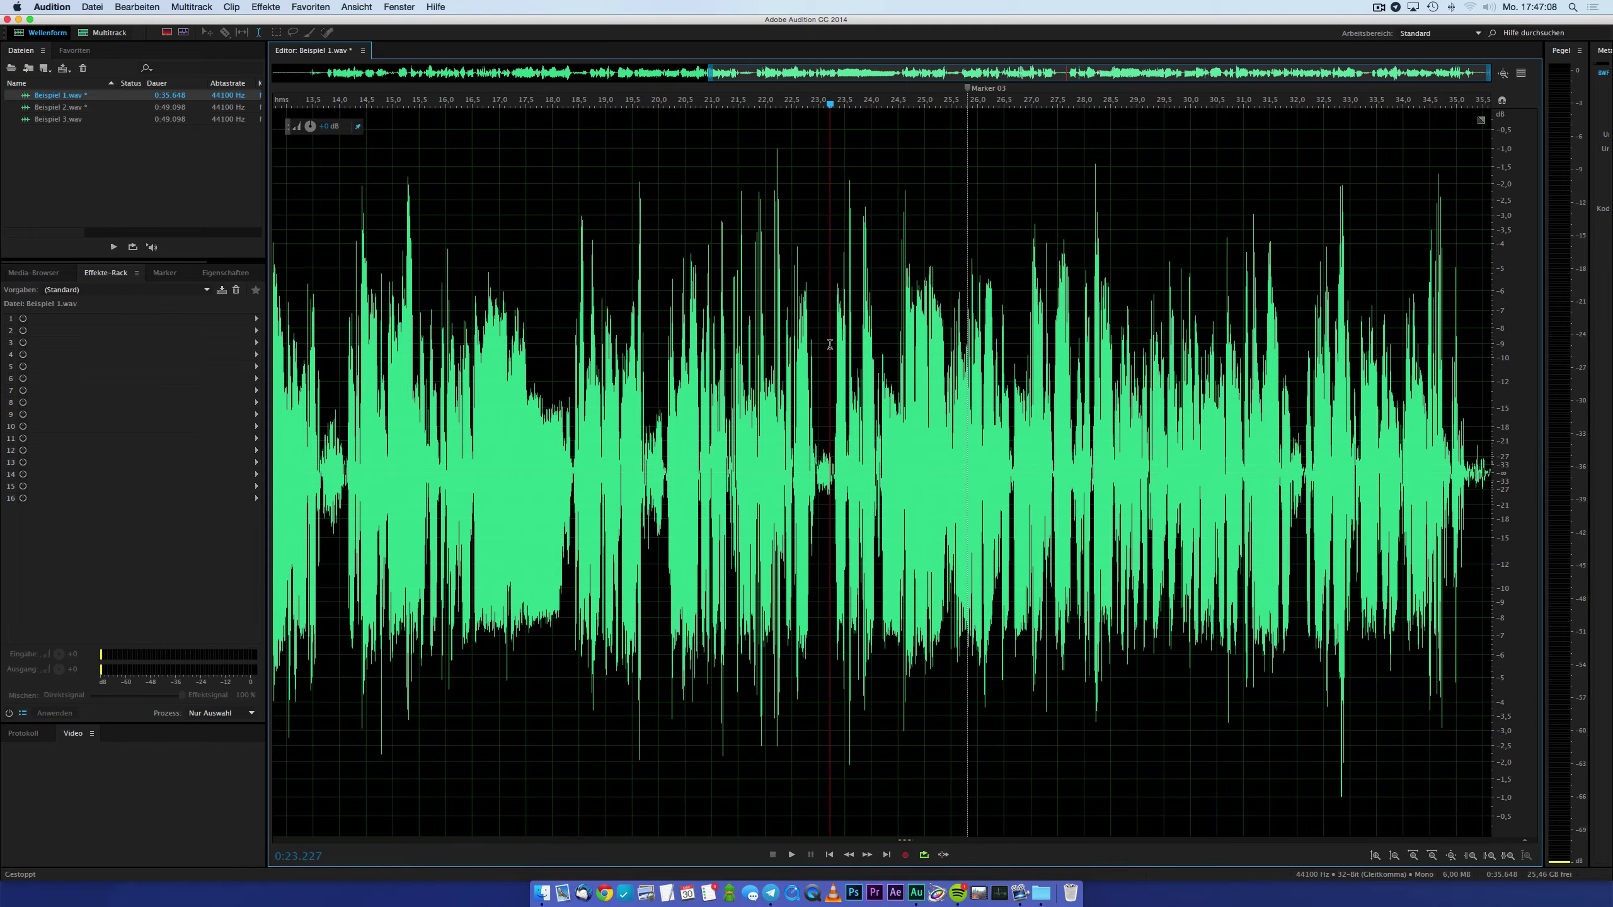
pyautogui.press('space')
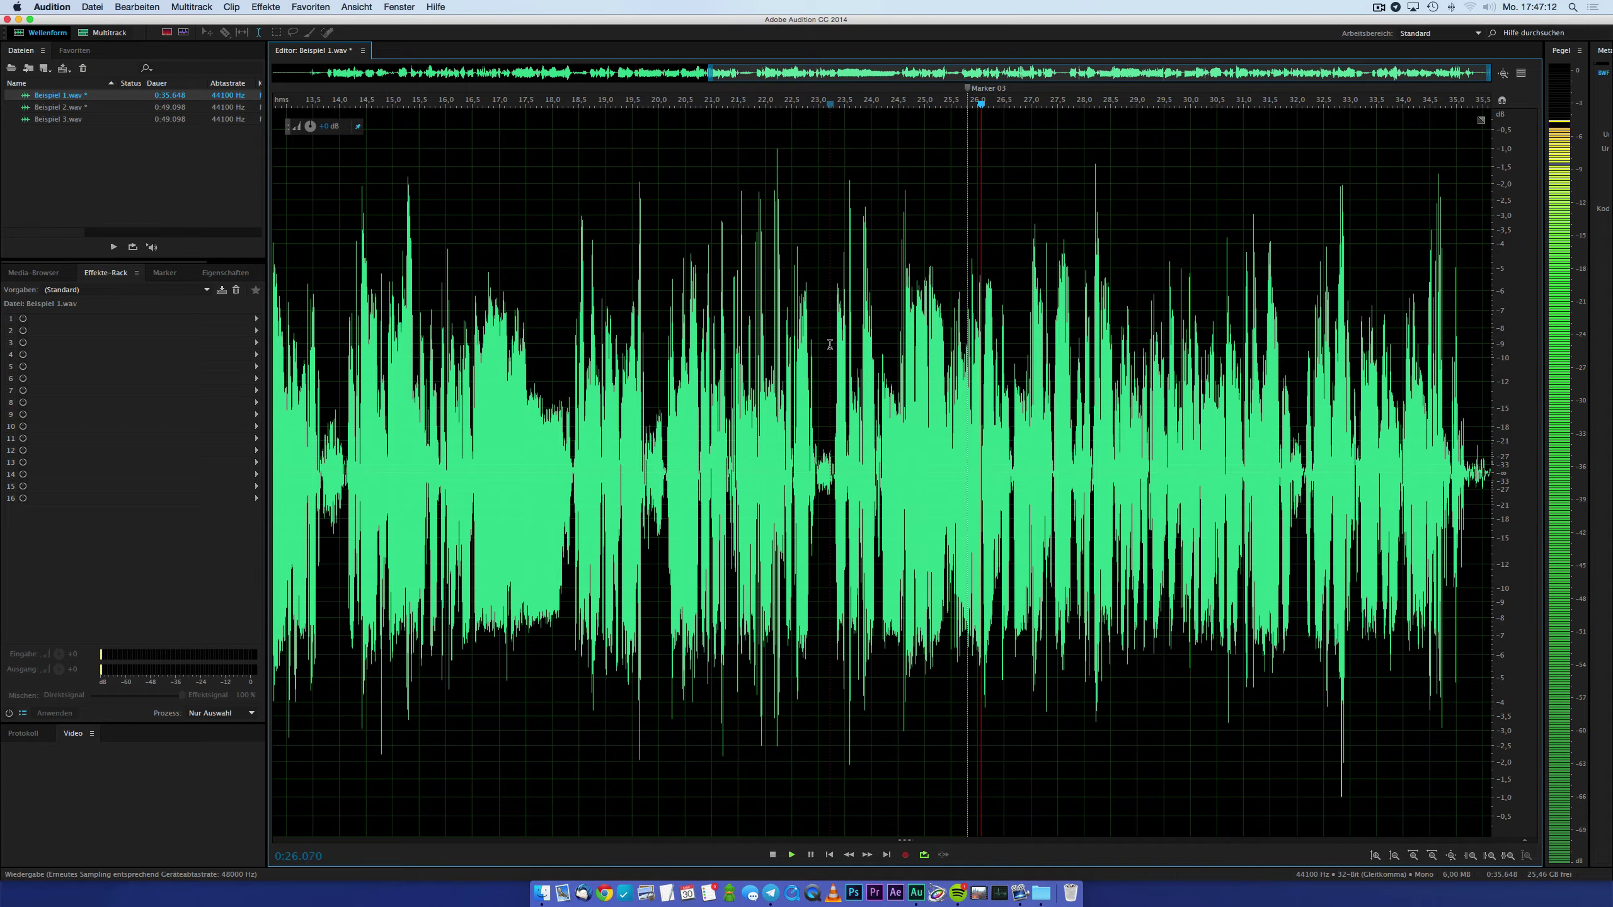
pyautogui.press('space')
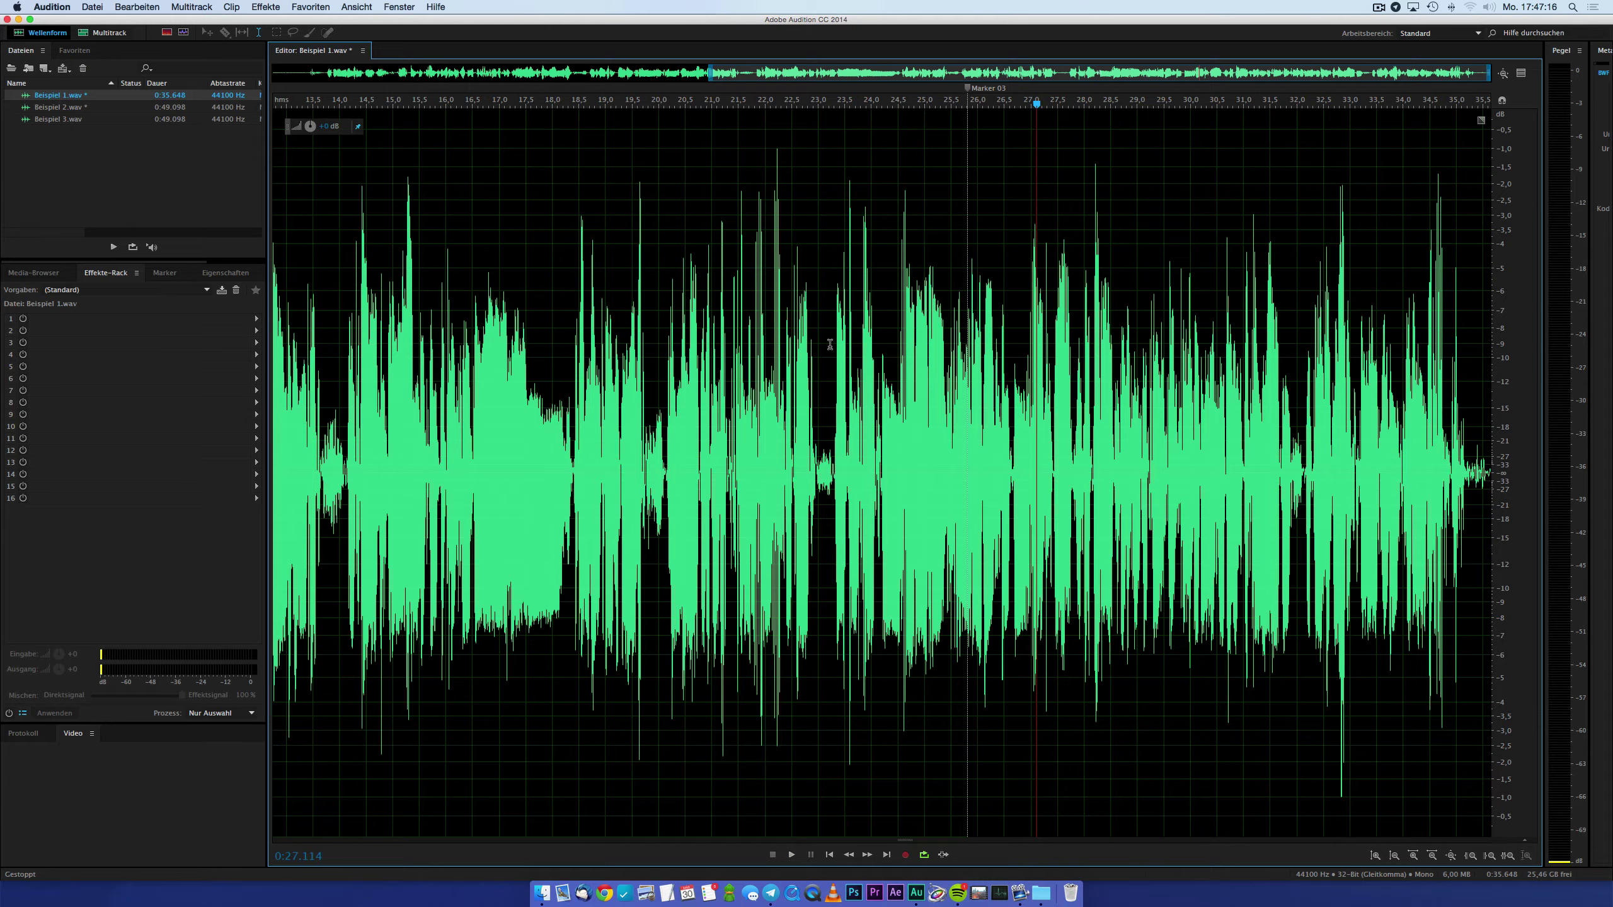
pyautogui.press('super+z')
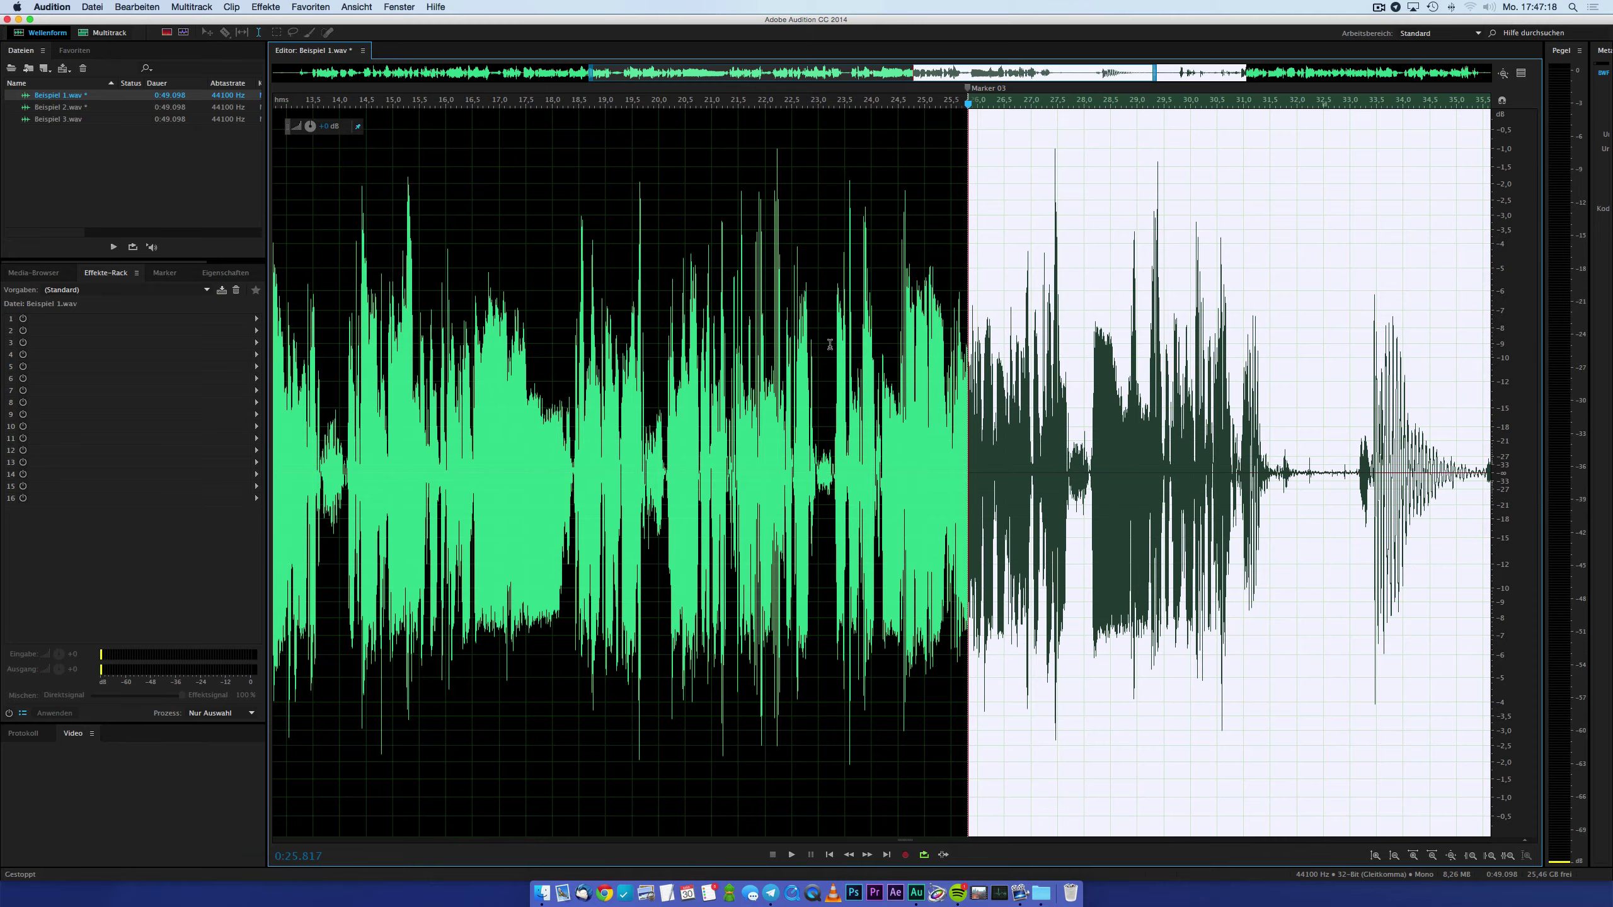
pyautogui.press('\\')
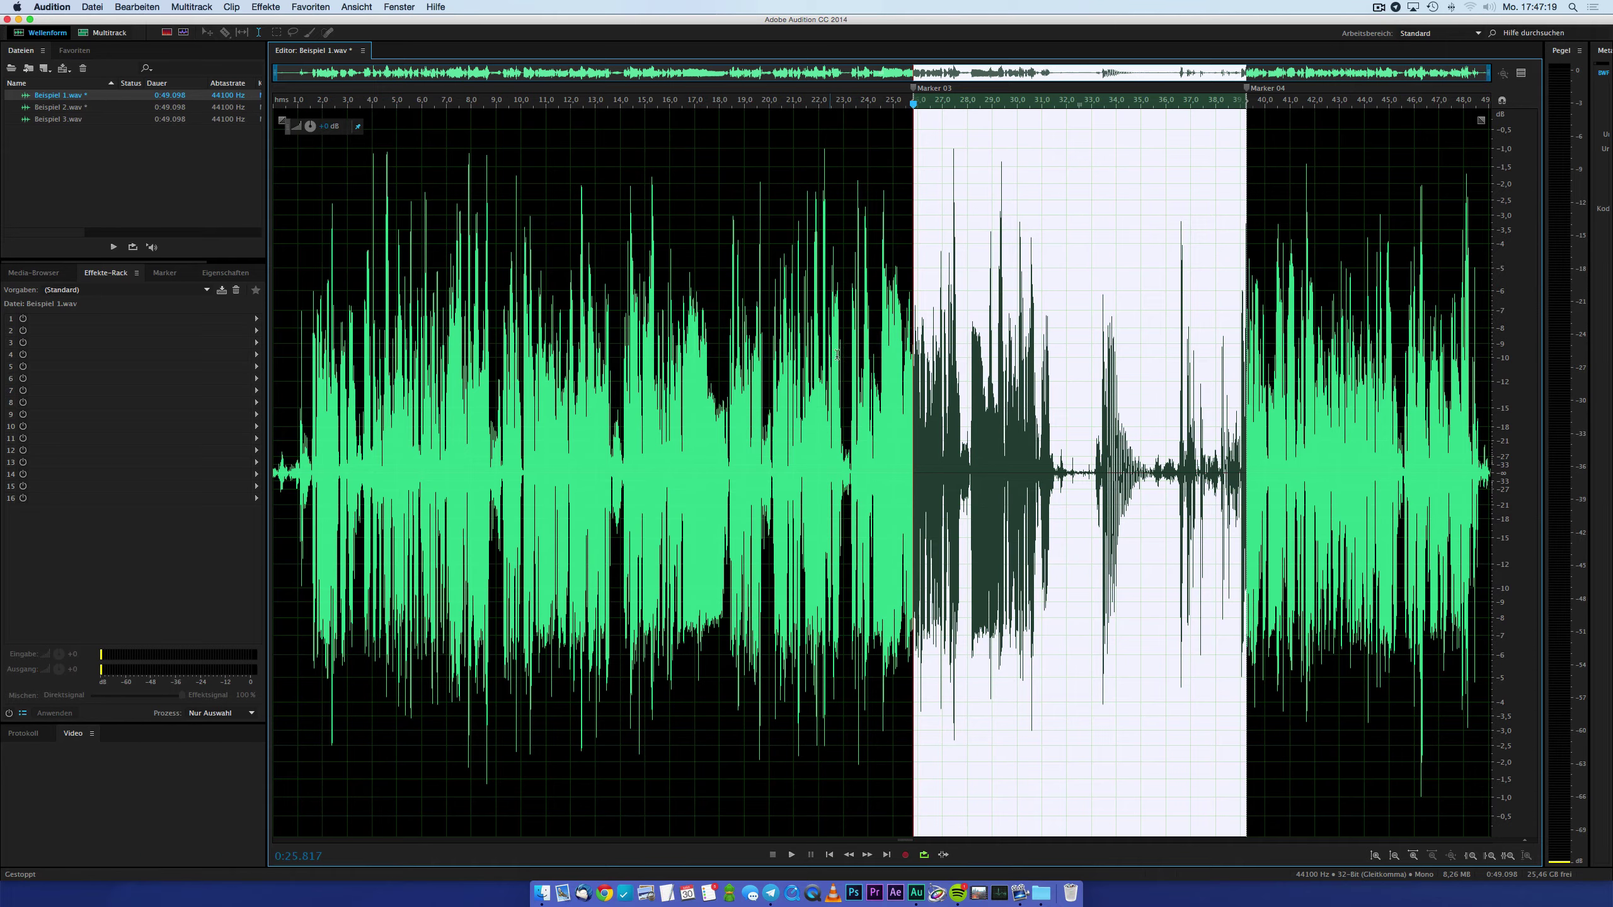
# Step: Open Beispiel 2.wav and delete the audio between its Marker 03 and Marker 04
pyautogui.doubleClick(56, 108)
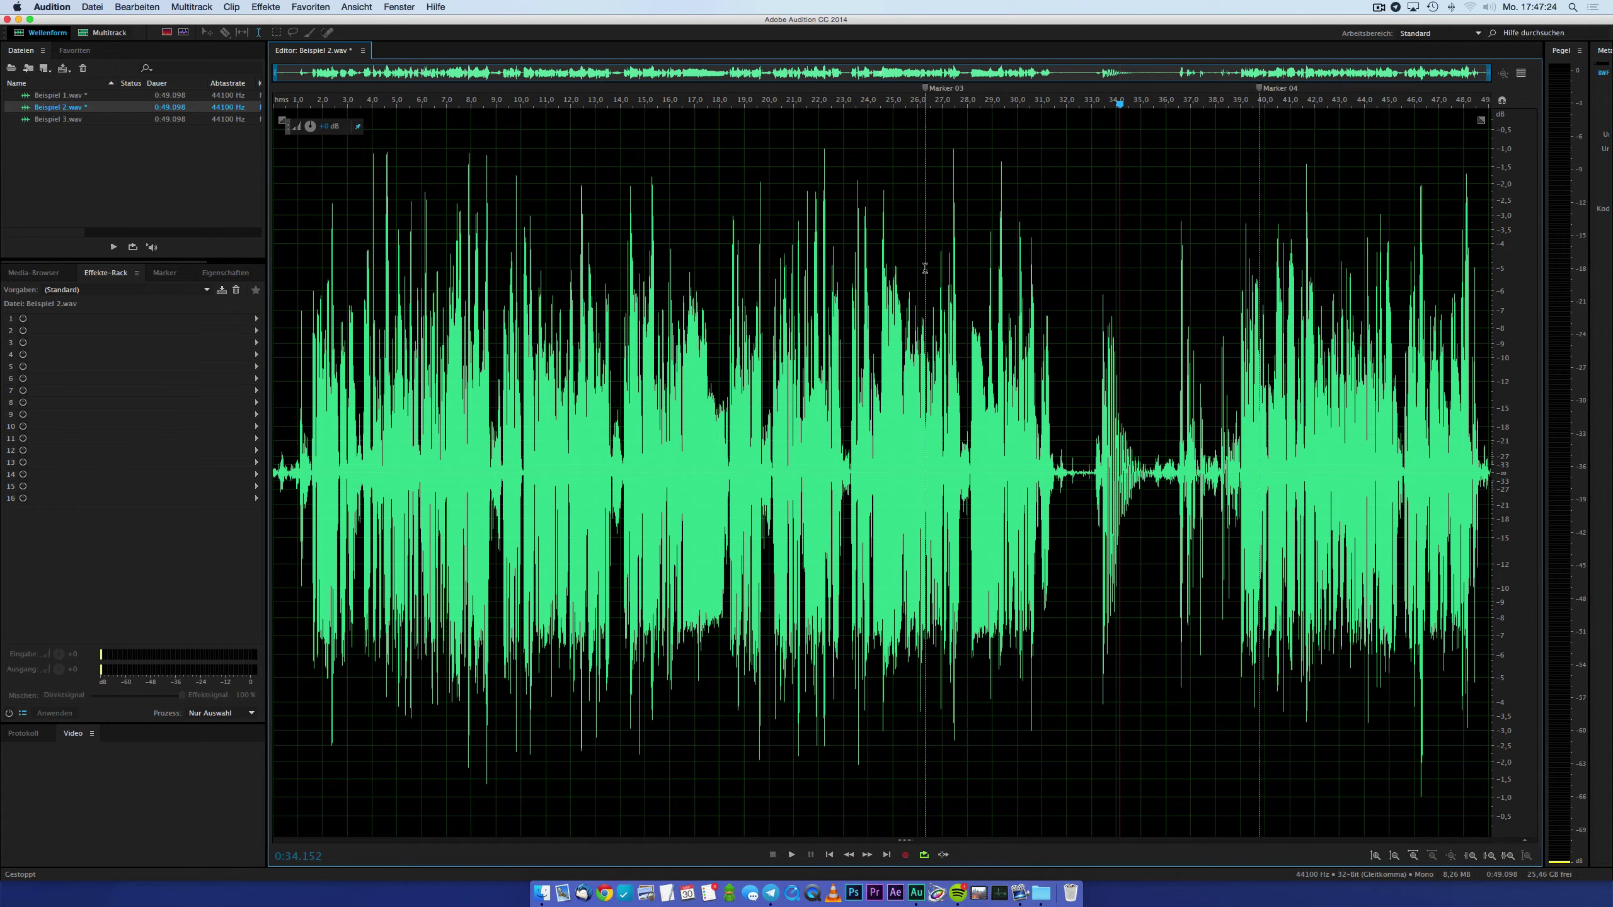
pyautogui.moveTo(925, 268)
pyautogui.mouseDown()
pyautogui.moveTo(988, 290)
pyautogui.moveTo(1260, 310)
pyautogui.mouseUp()
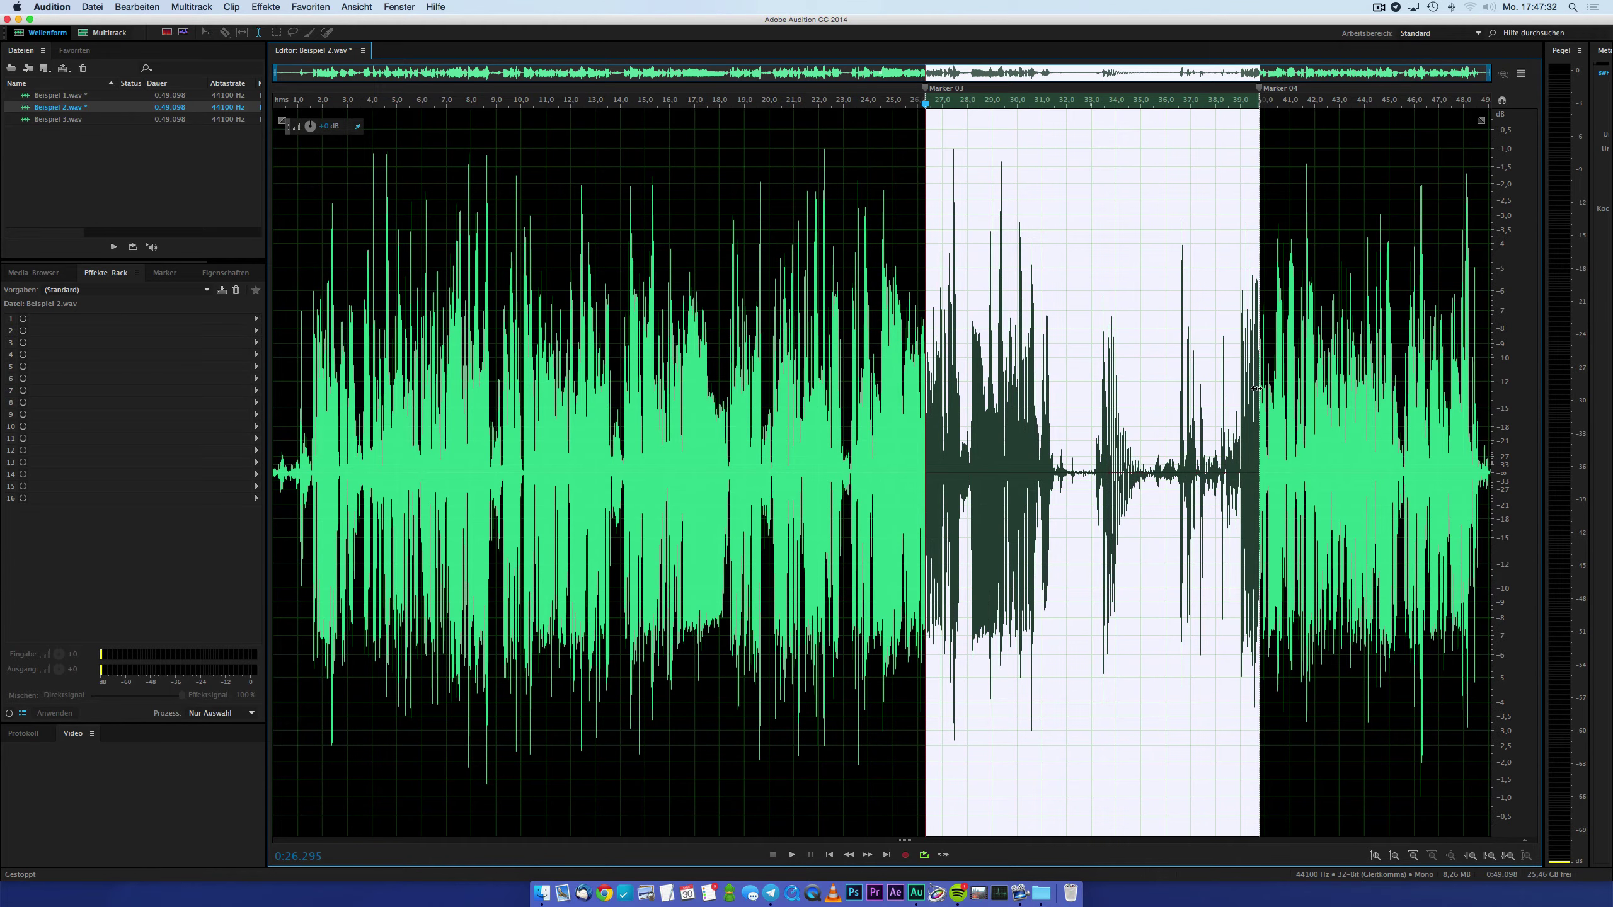
pyautogui.press('Delete')
# Step: Play across the new cut in Beispiel 2.wav twice, starting at about 23 s
pyautogui.click(1065, 375)
pyautogui.press('space')
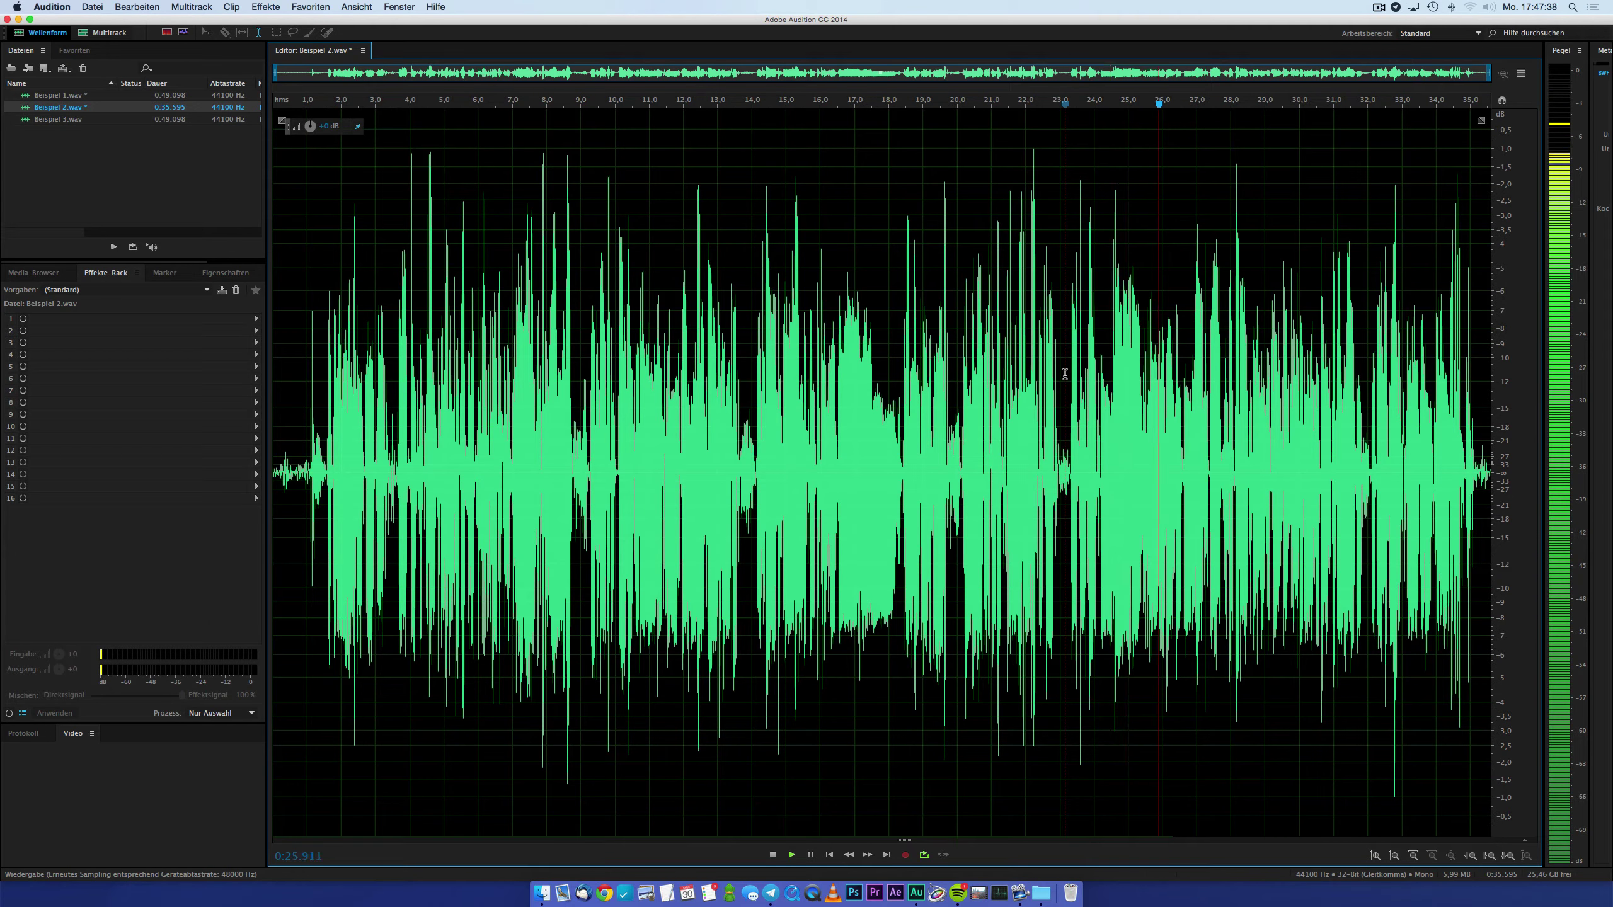
pyautogui.press('space')
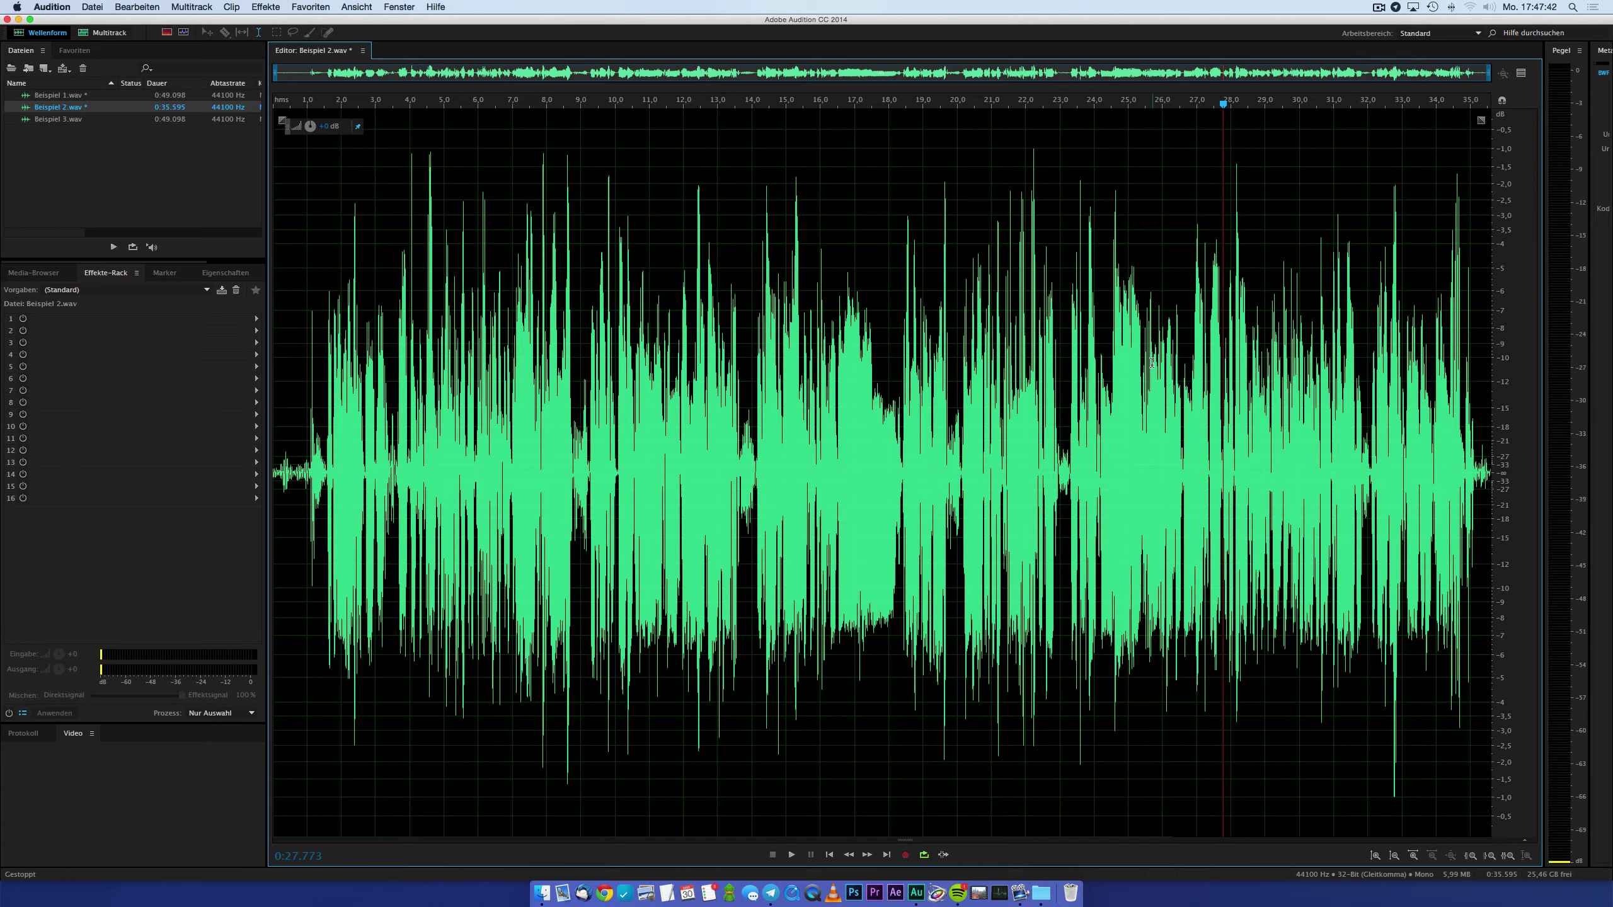
pyautogui.click(1071, 374)
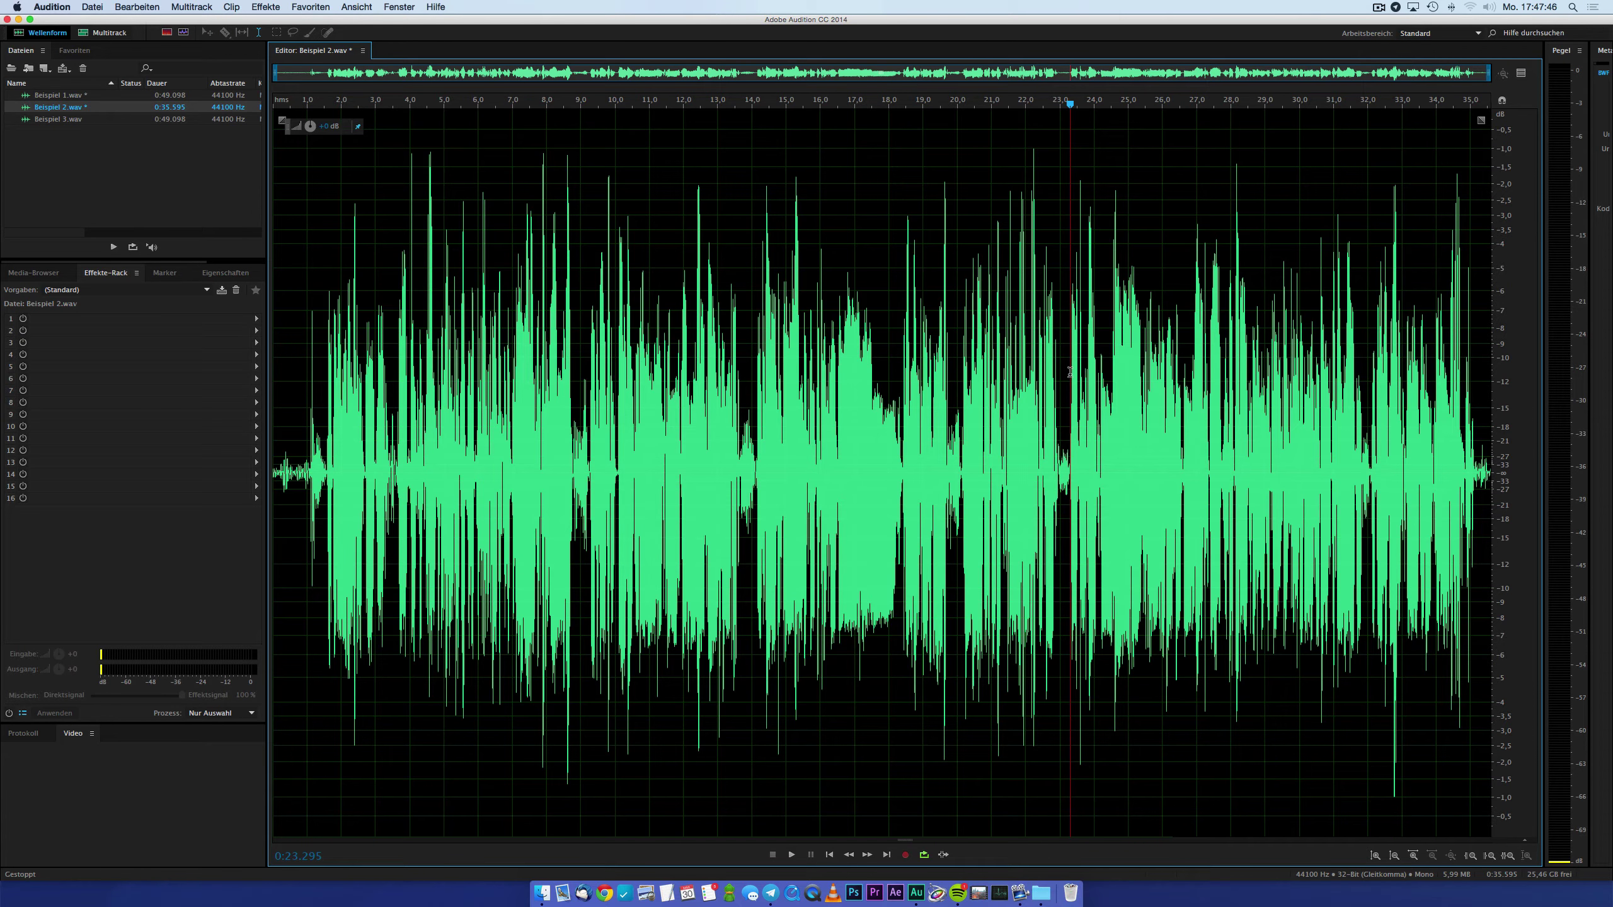
pyautogui.press('space')
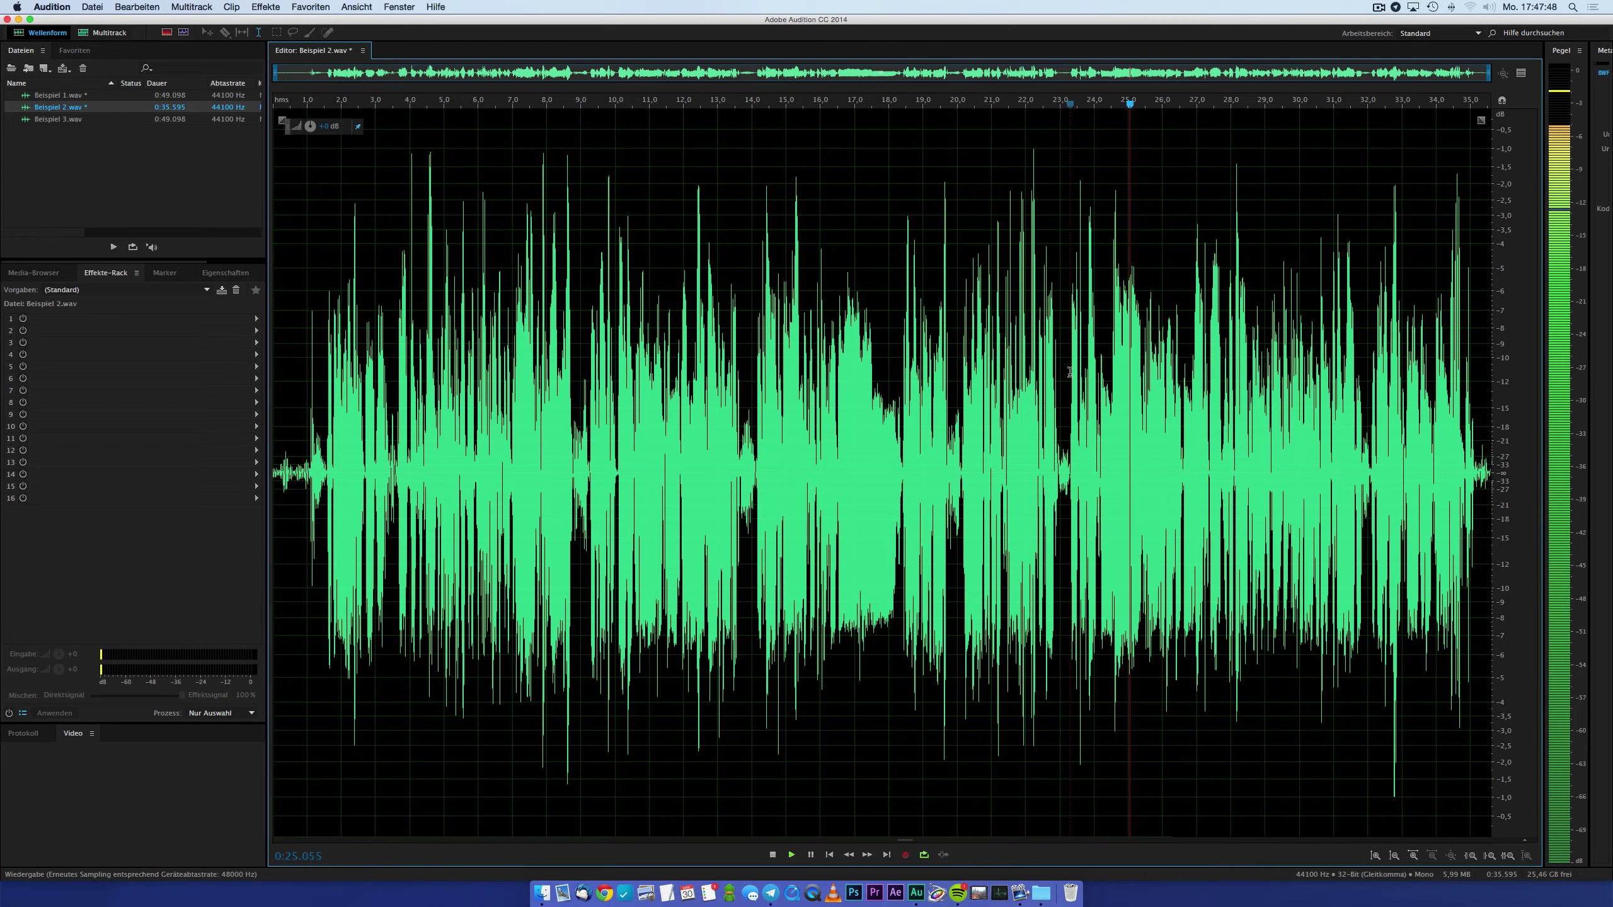
pyautogui.press('space')
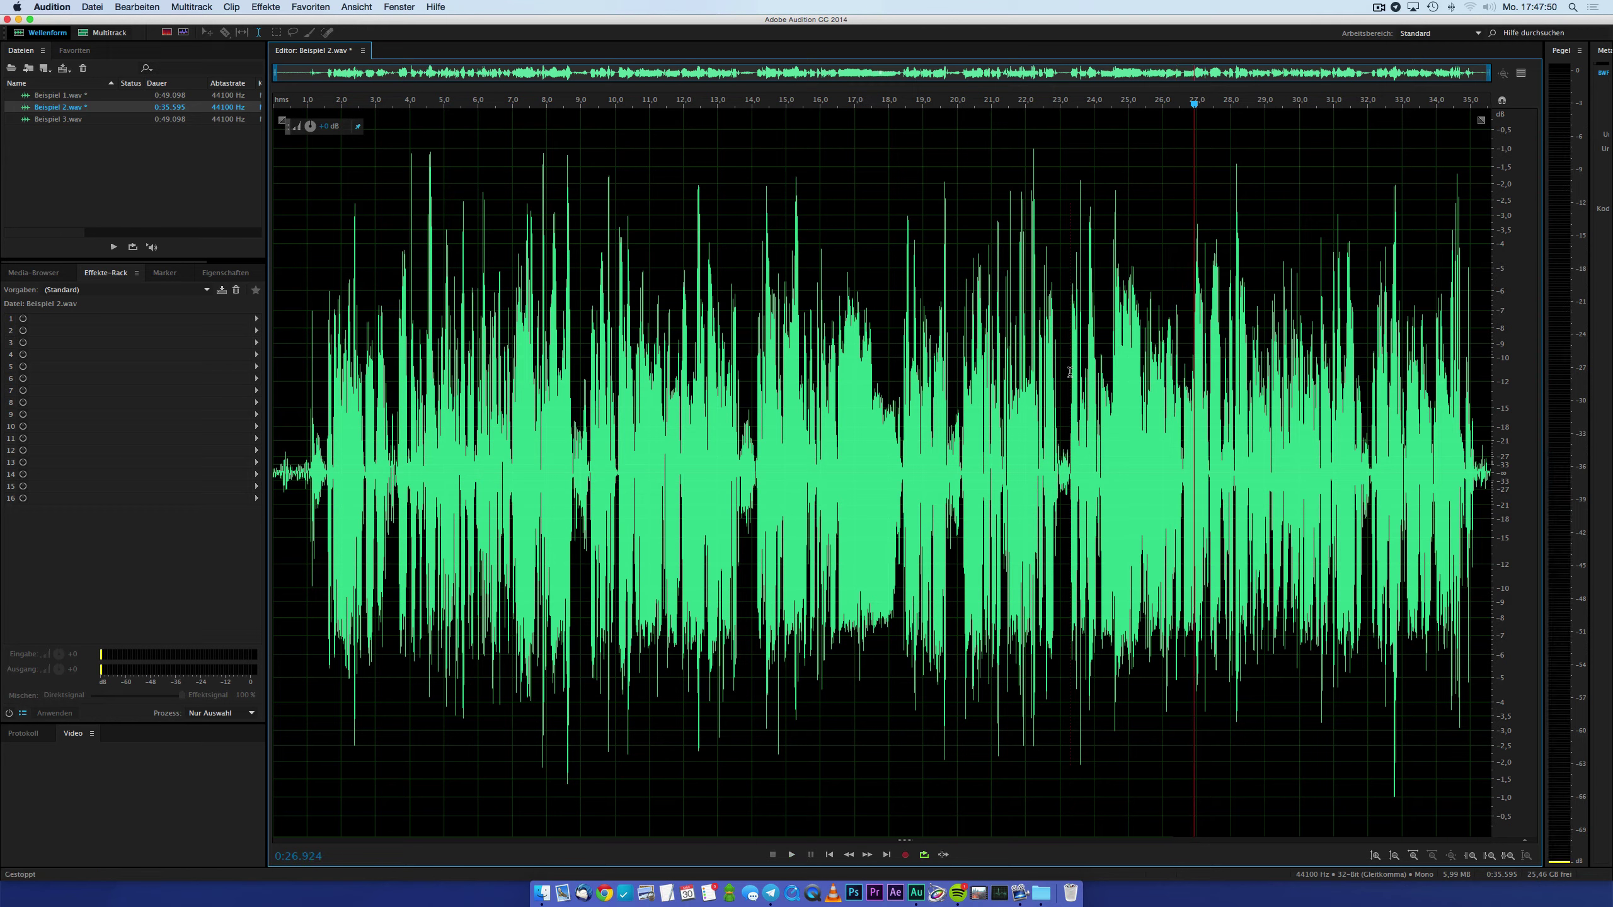
# Step: Open Beispiel 3.wav and select the audio from Marker 01 to about 41.7 s, past Marker 02
pyautogui.doubleClick(46, 120)
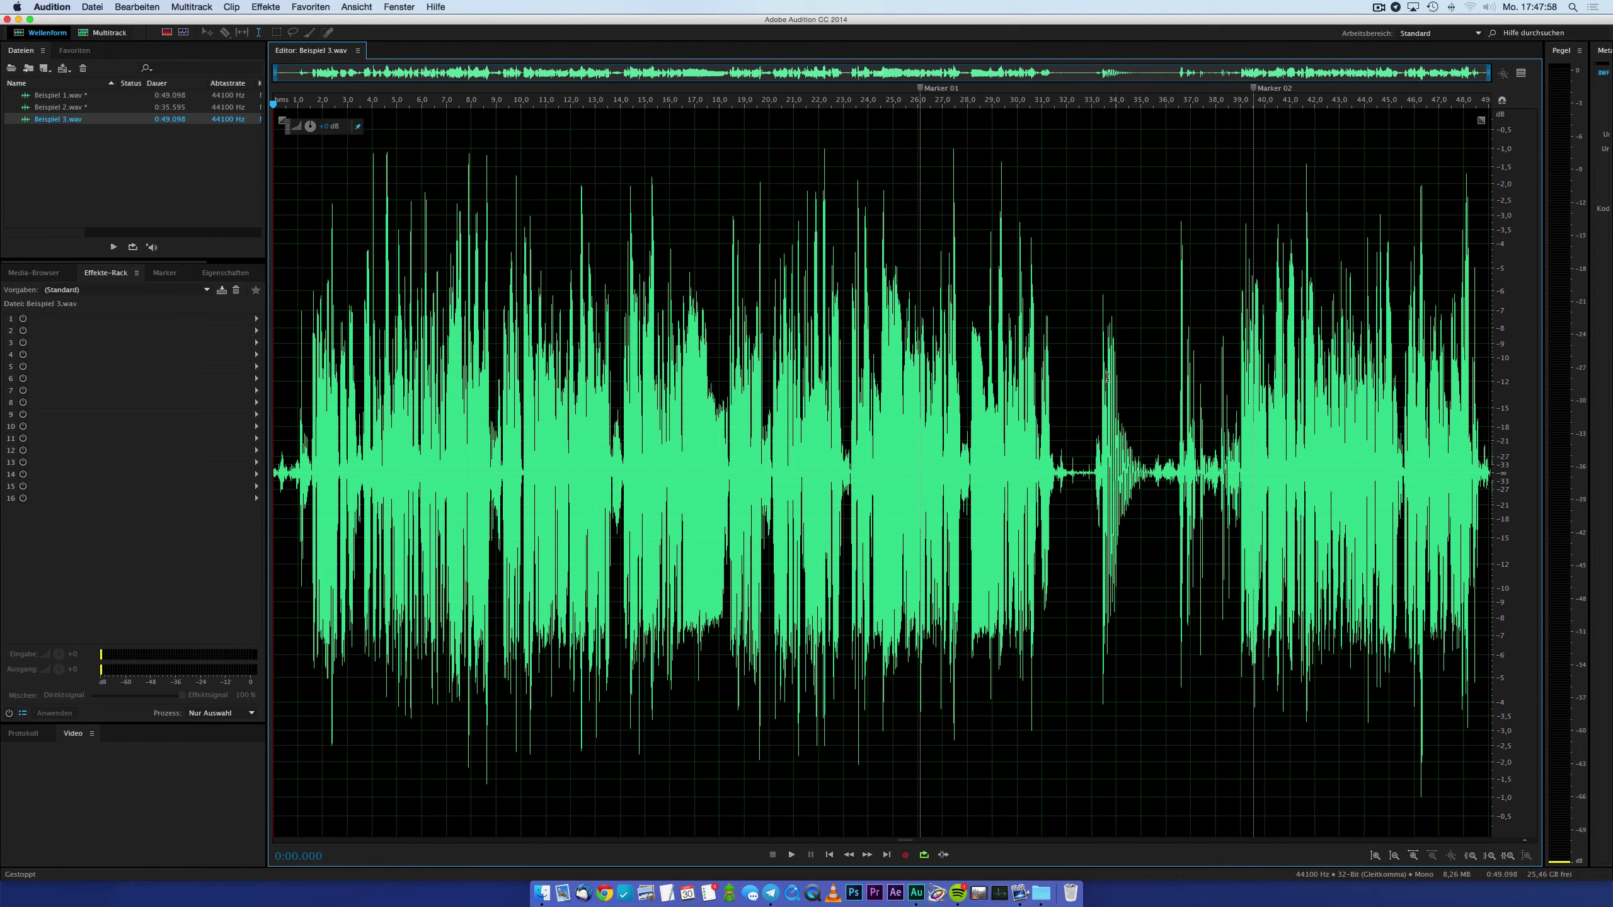
pyautogui.scroll(6, 925, 377)
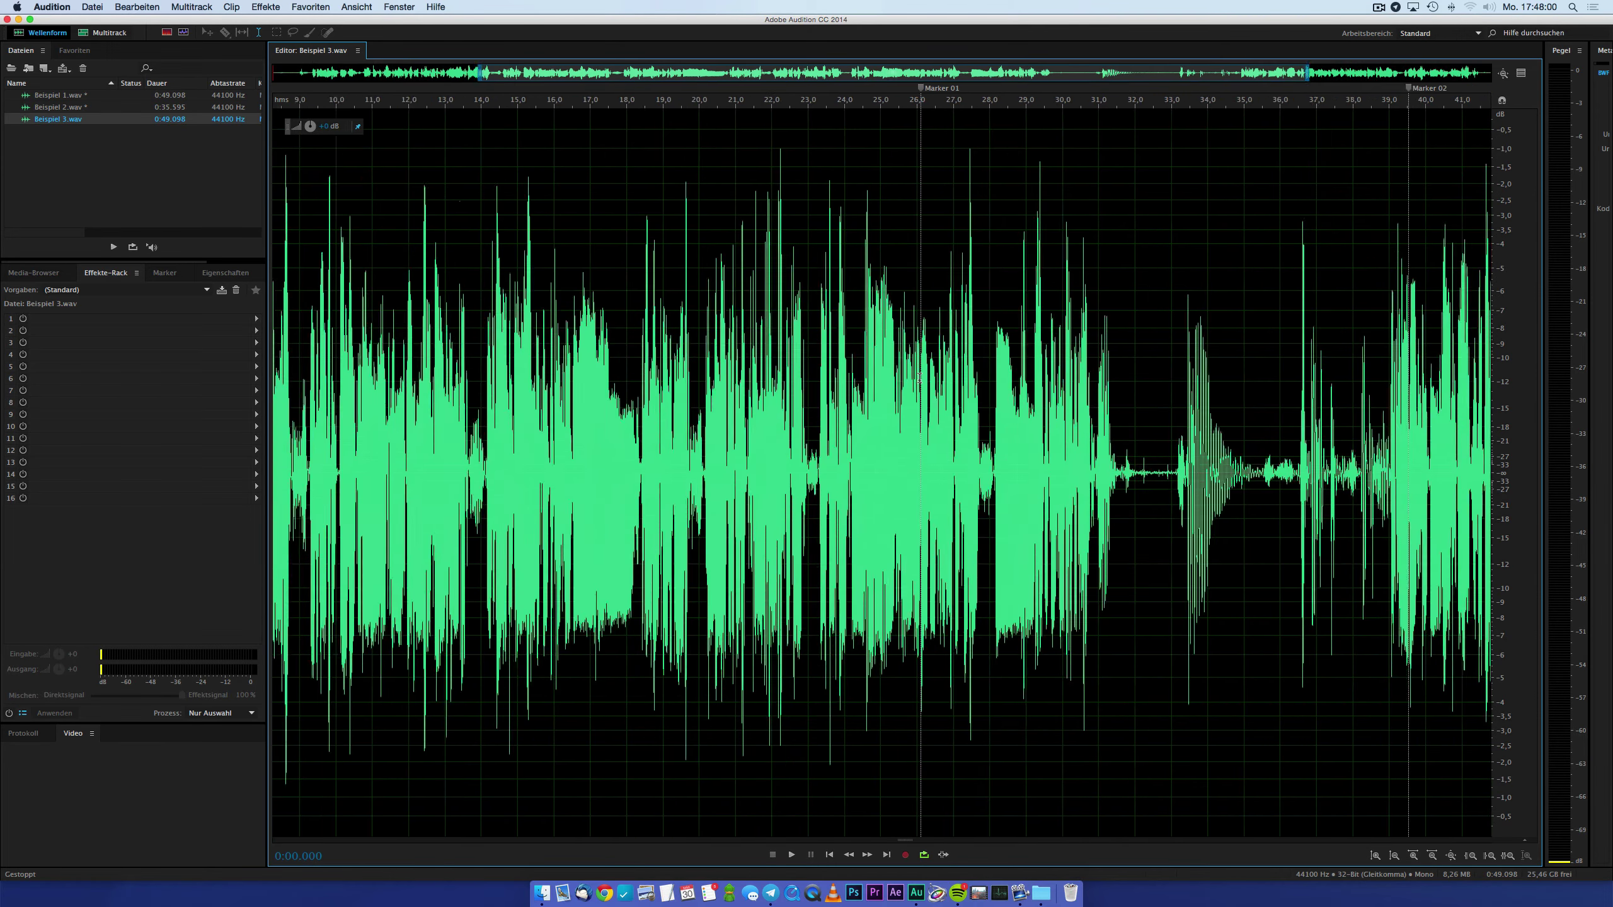
pyautogui.scroll(6, 919, 377)
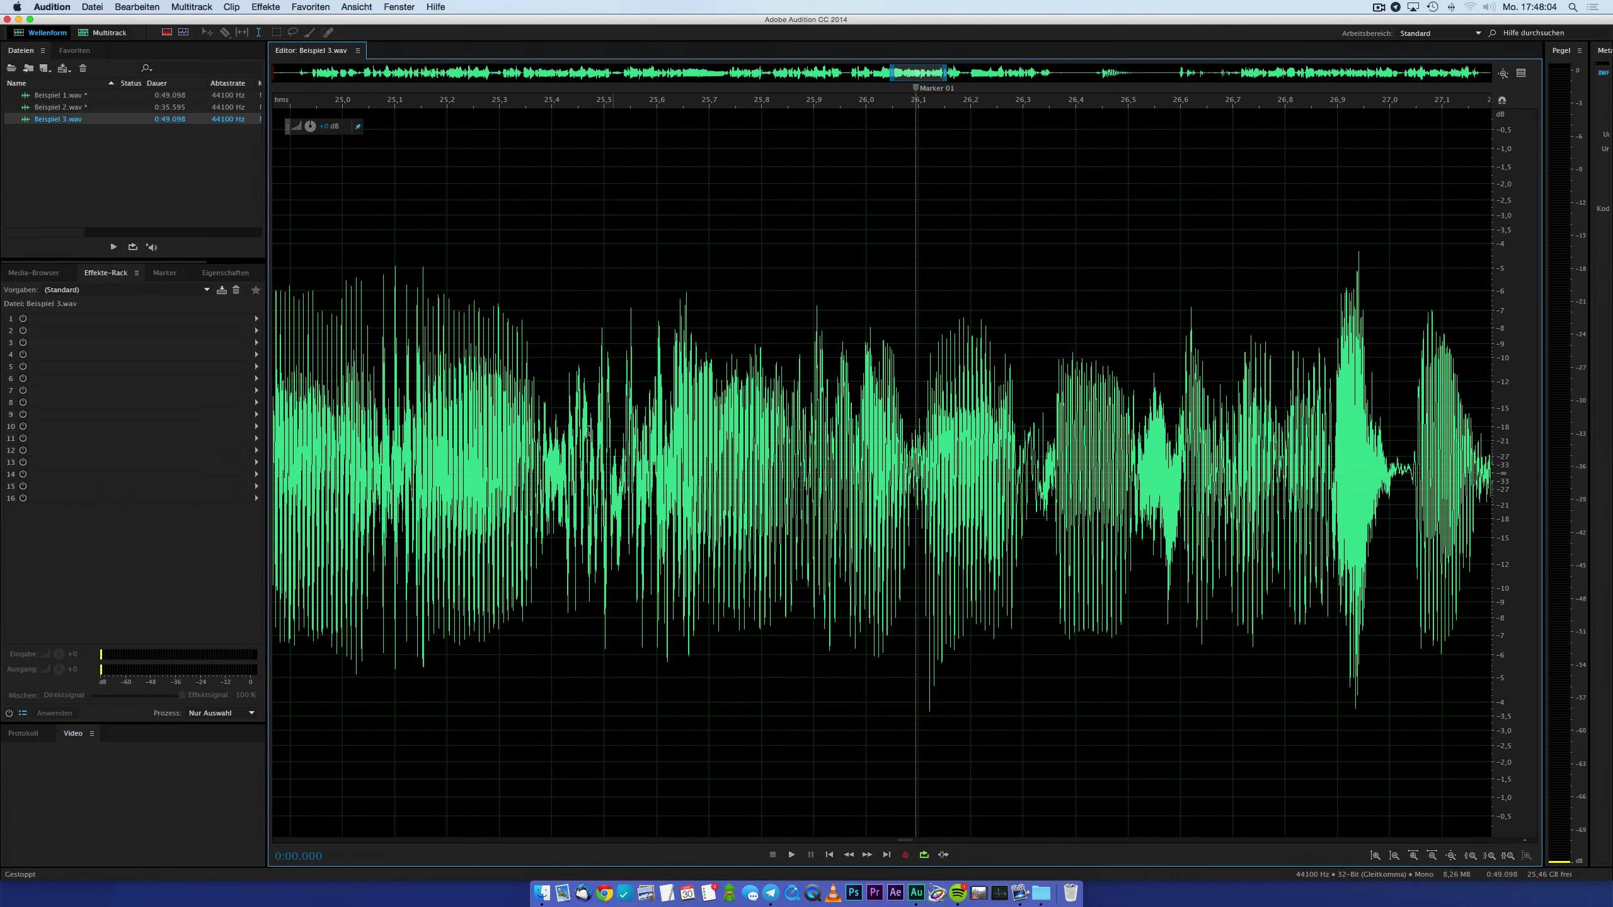
pyautogui.scroll(-3, 882, 470)
pyautogui.moveTo(918, 388)
pyautogui.mouseDown()
pyautogui.moveTo(1499, 387)
pyautogui.moveTo(710, 394)
pyautogui.moveTo(738, 413)
pyautogui.moveTo(730, 433)
pyautogui.mouseUp()
pyautogui.scroll(-6, 748, 426)
pyautogui.scroll(-2, 755, 421)
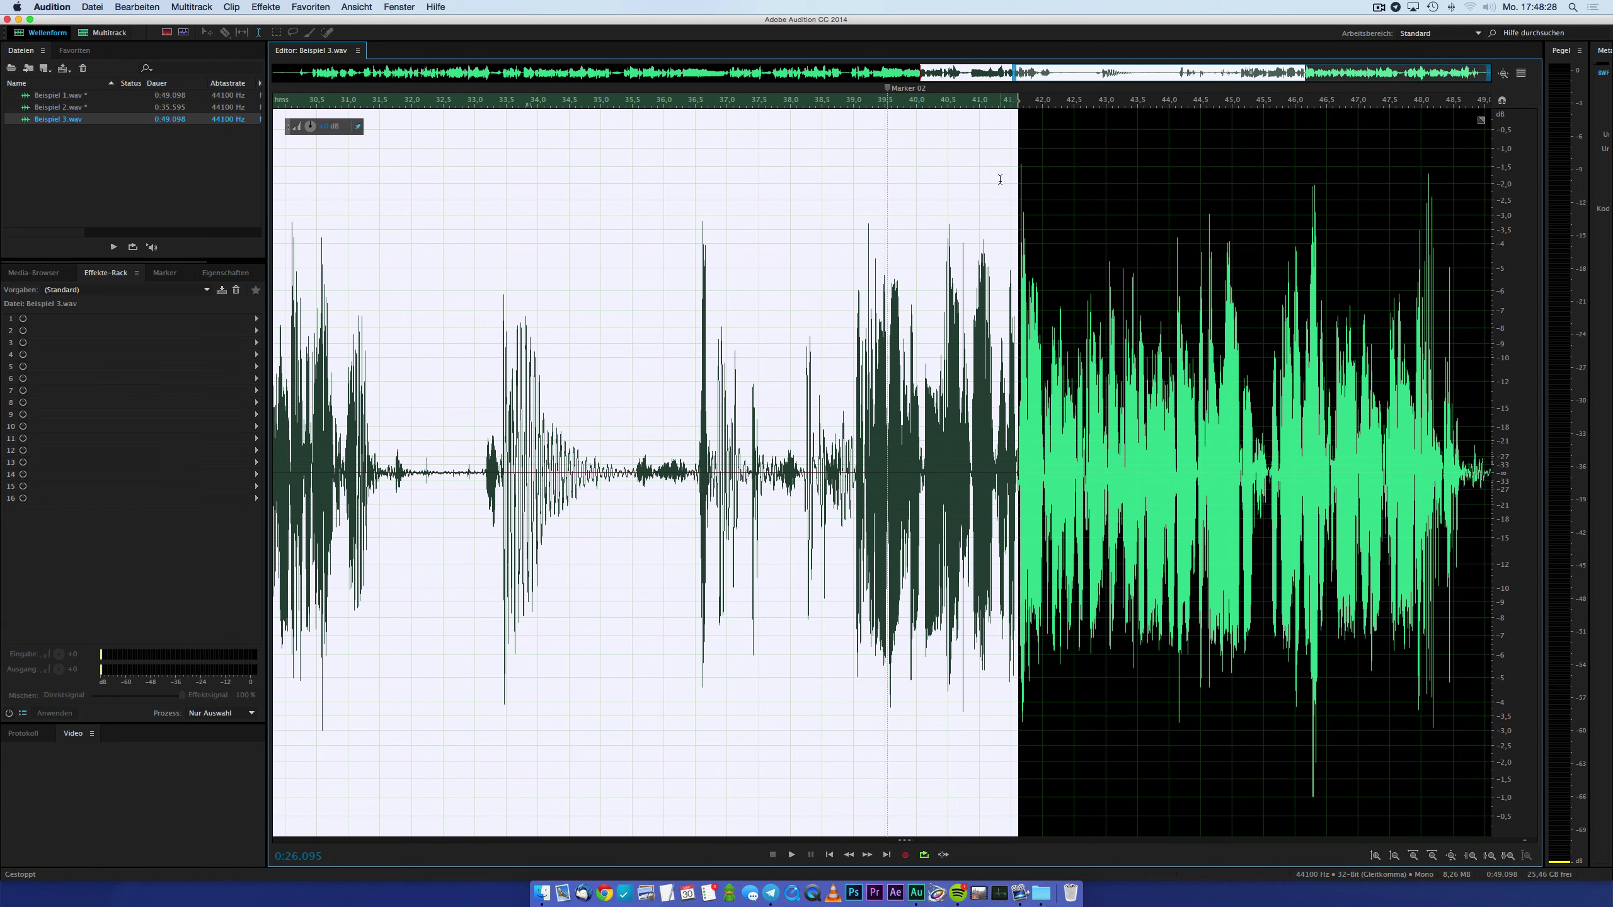
# Step: Pull the selection's end back to Marker 02 and delete the audio between Marker 01 and Marker 02
pyautogui.moveTo(1020, 155); pyautogui.dragTo(887, 172)
pyautogui.scroll(10, 886, 405)
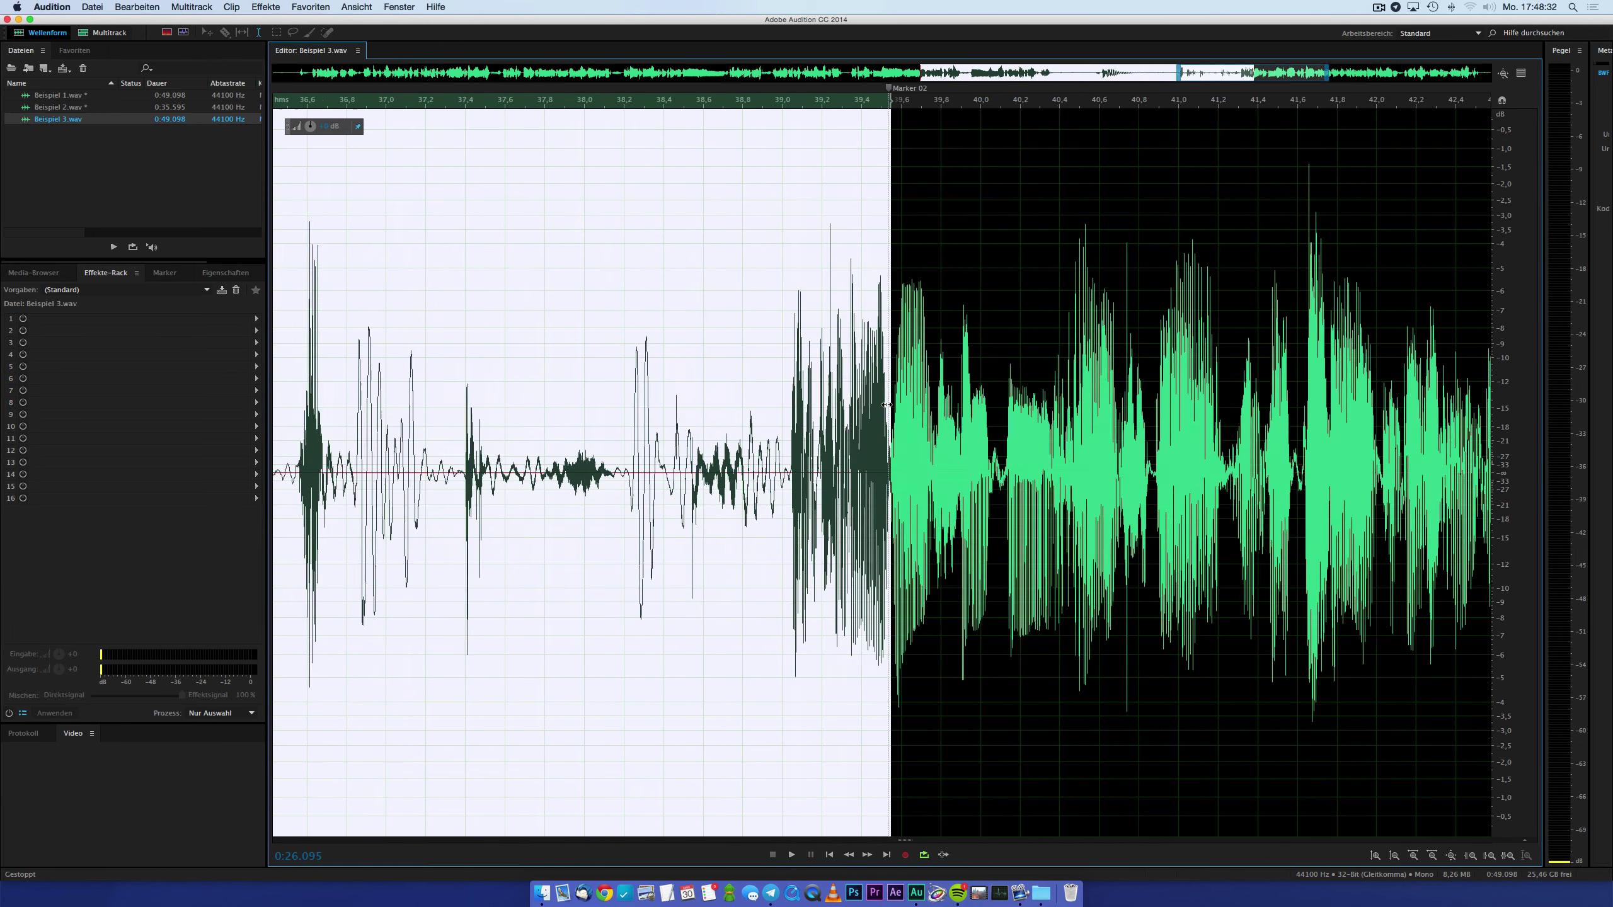
pyautogui.scroll(6, 886, 405)
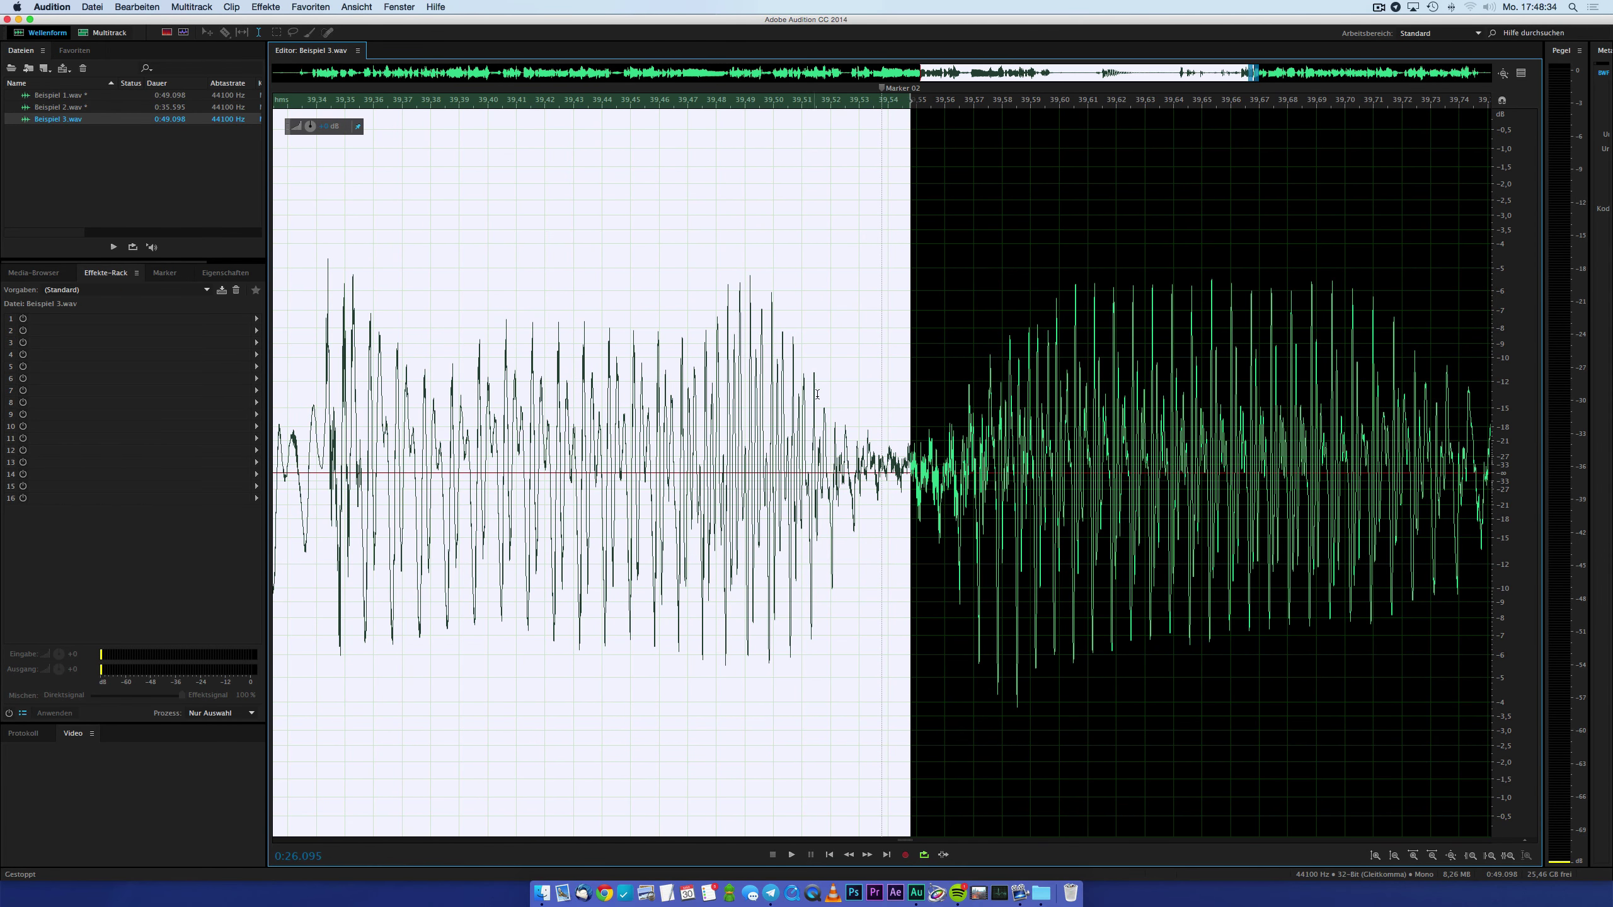
pyautogui.moveTo(911, 376); pyautogui.dragTo(893, 374)
pyautogui.scroll(-15, 893, 374)
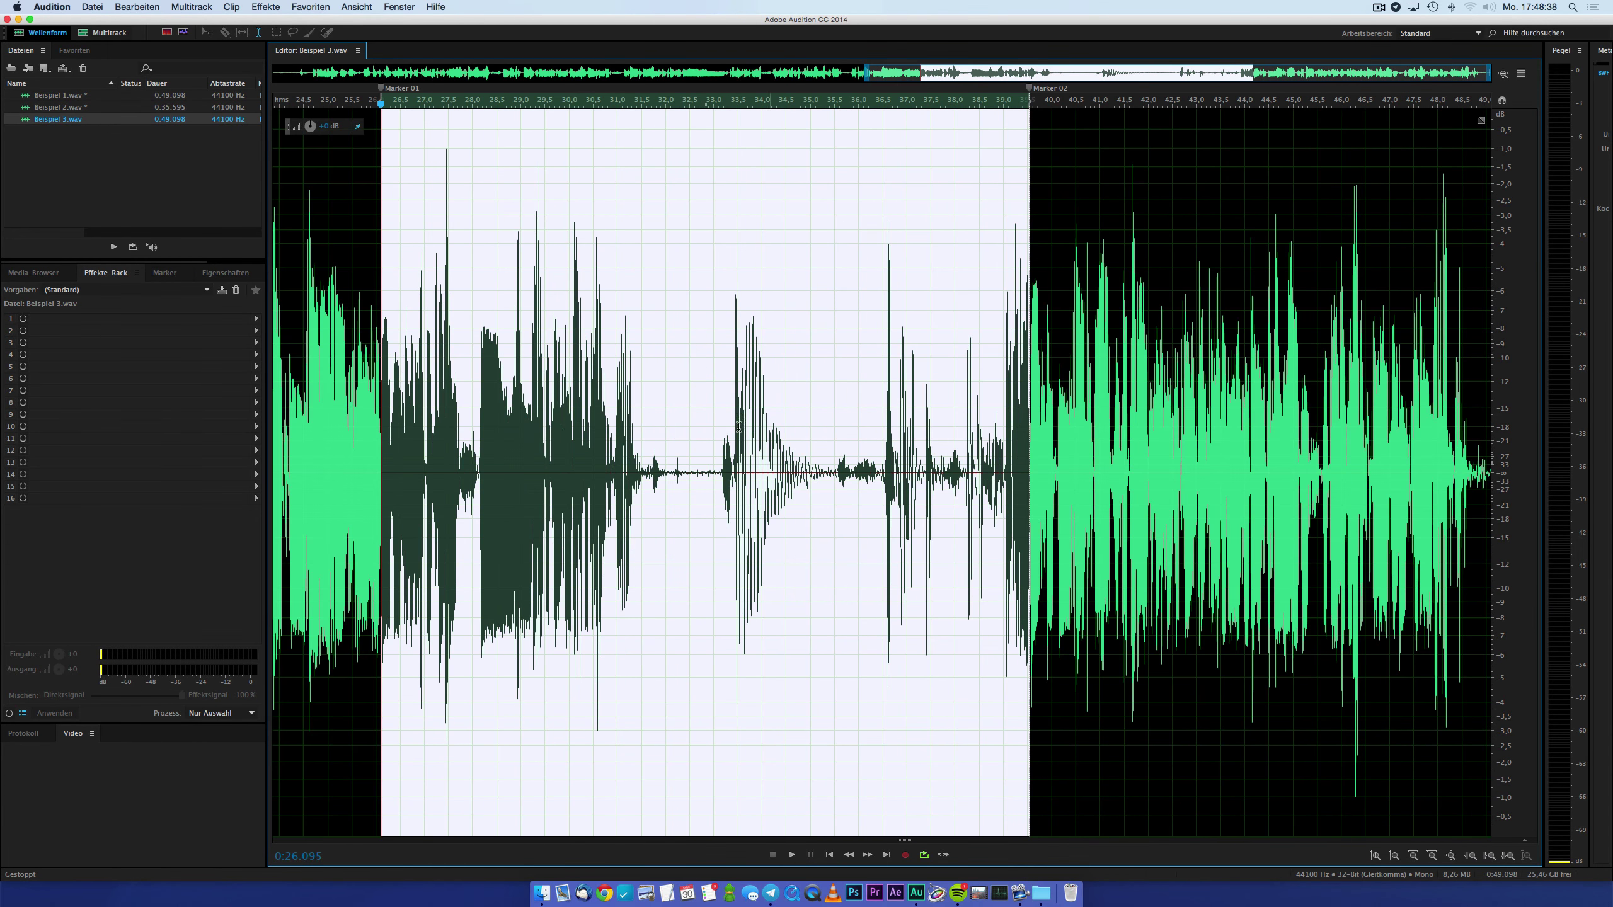
pyautogui.scroll(12, 390, 450)
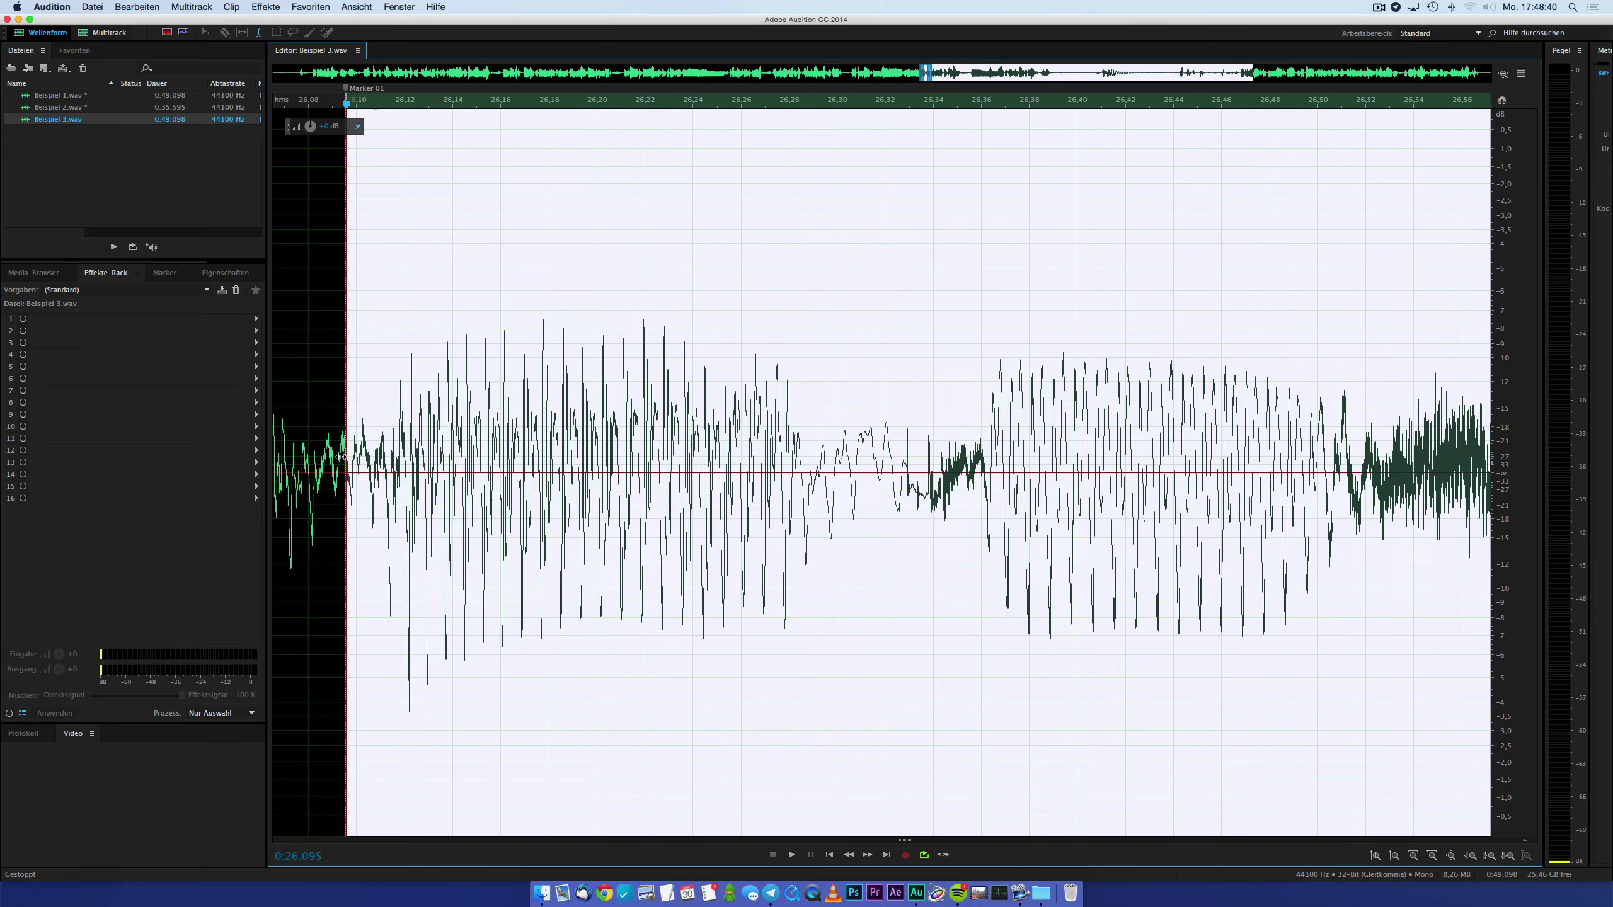
pyautogui.scroll(-8, 349, 438)
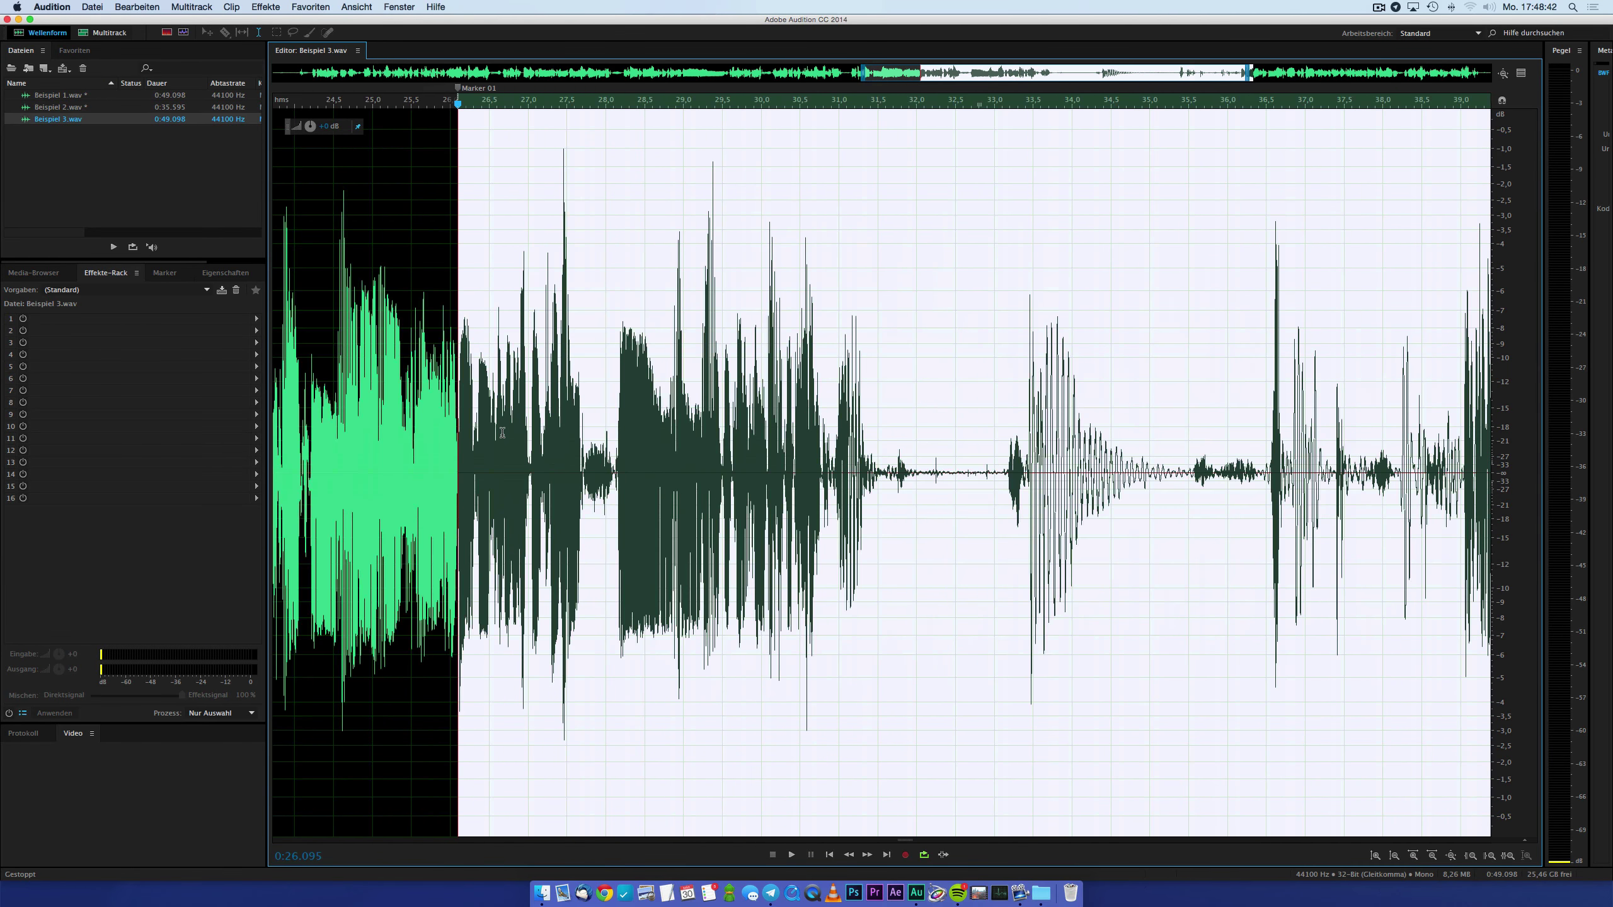
pyautogui.scroll(-3, 524, 432)
pyautogui.press('Delete')
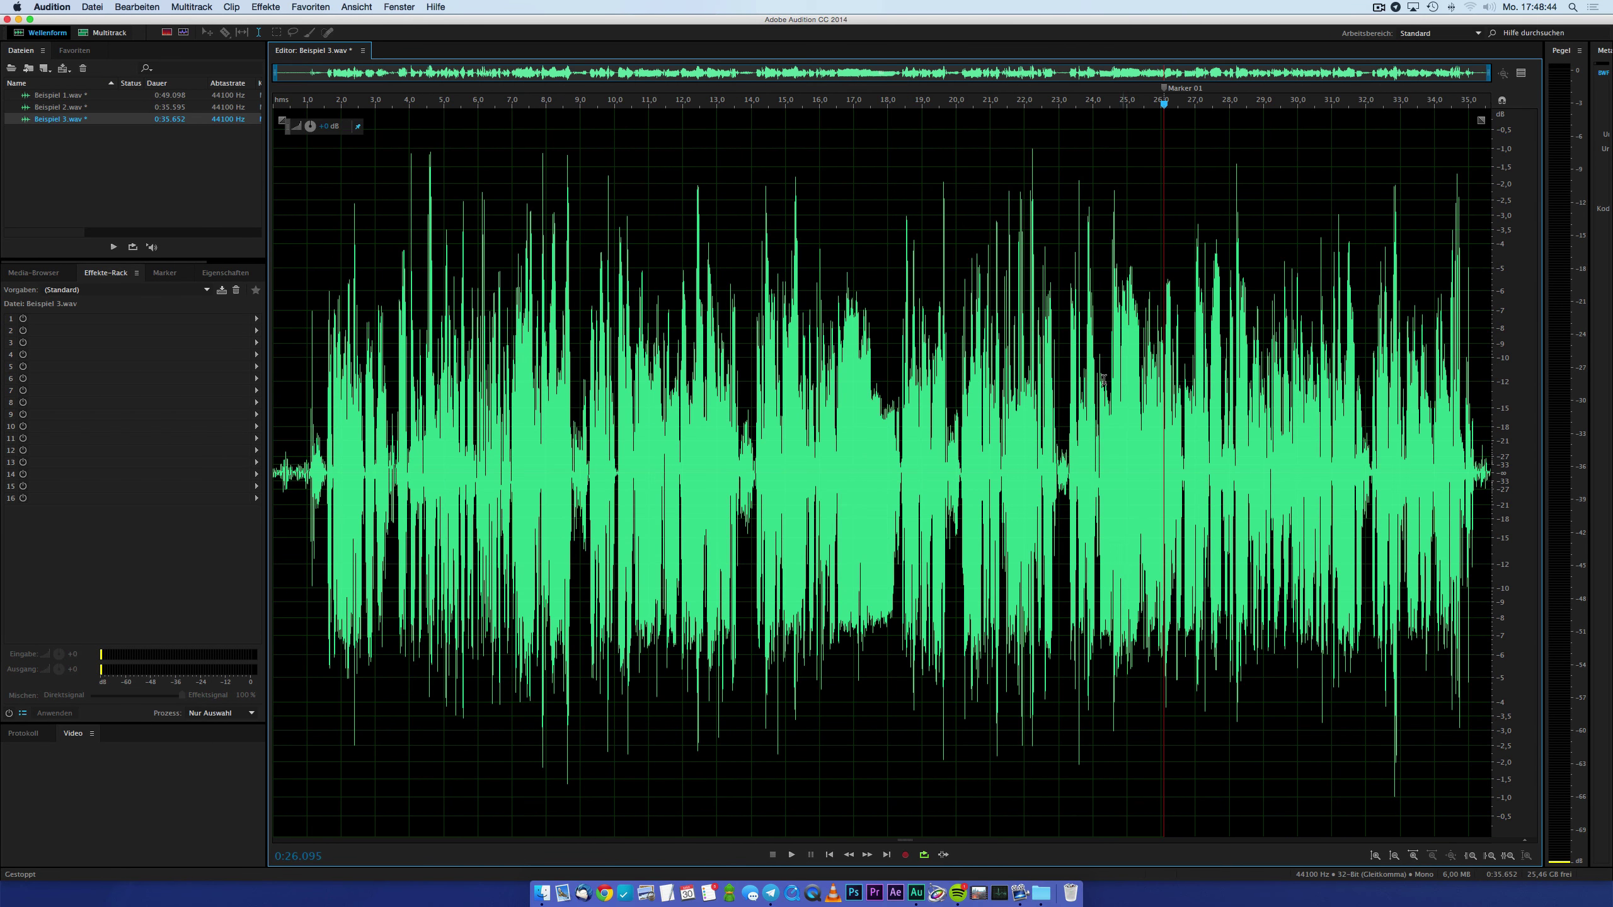
# Step: Play across the cut at Marker 01 in Beispiel 3.wav from about 23.2 s and return the playhead to that point
pyautogui.click(1065, 421)
pyautogui.press('space')
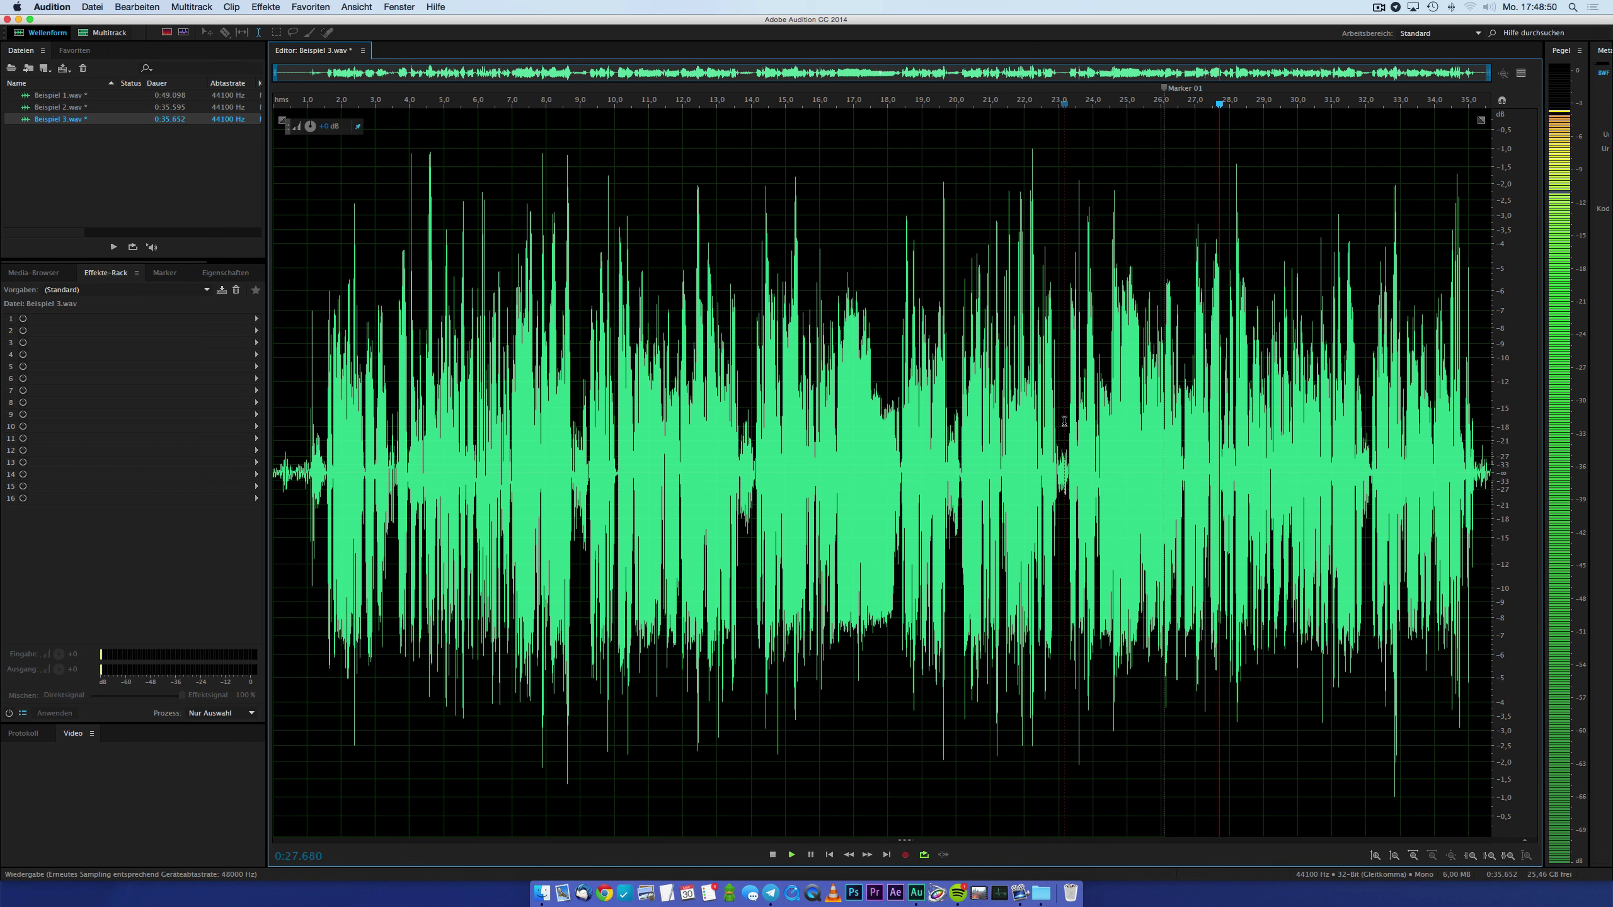
pyautogui.press('space')
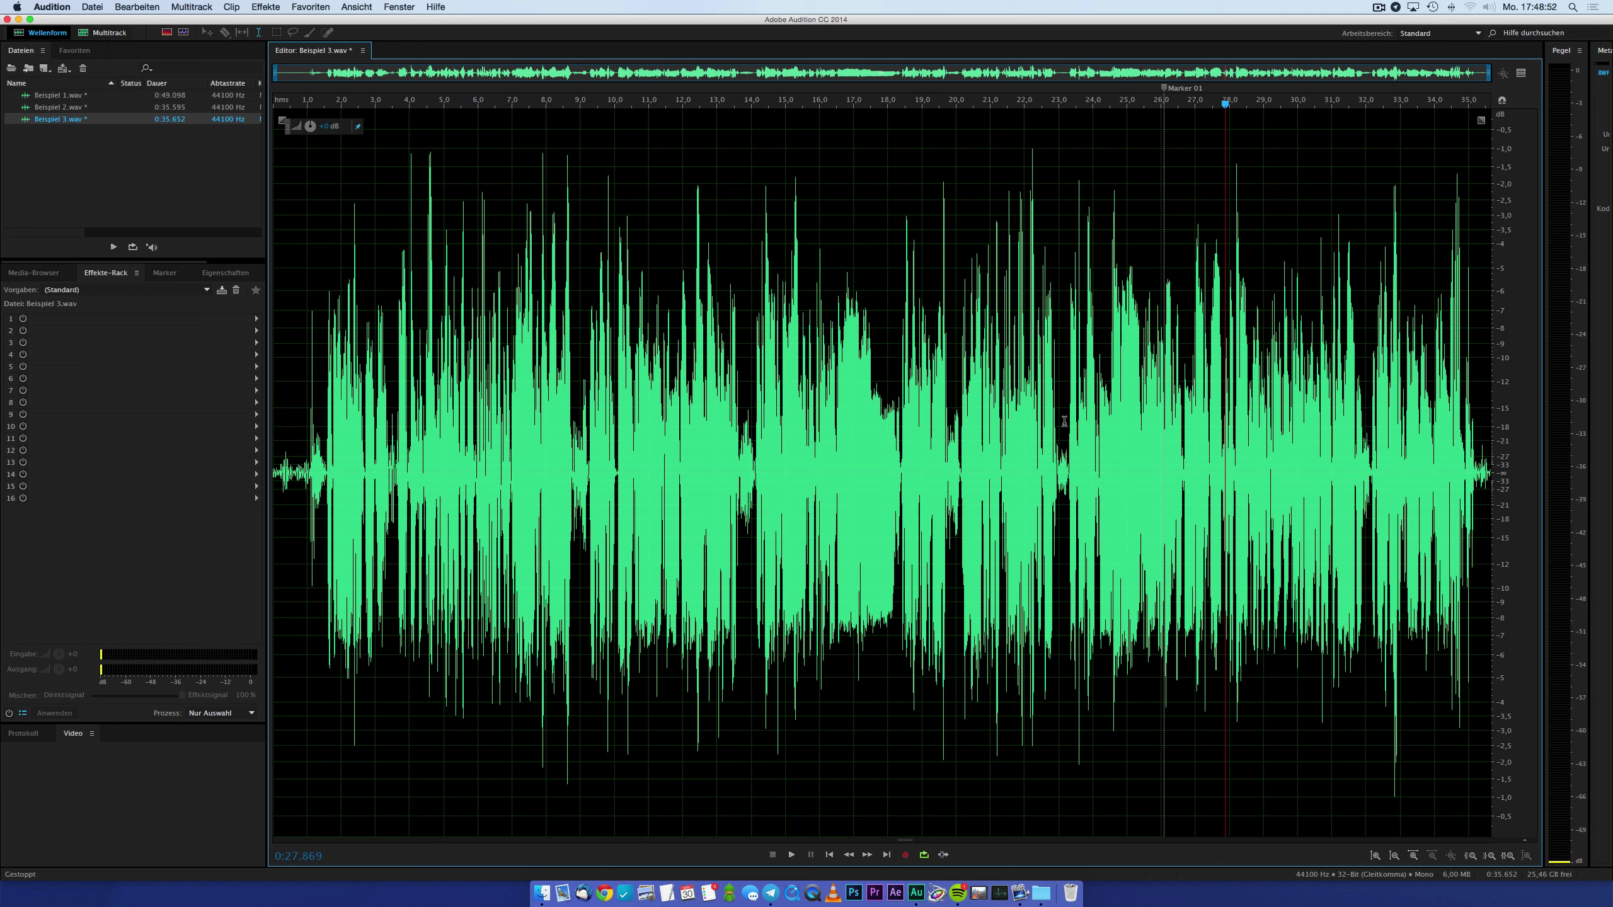
pyautogui.click(1064, 422)
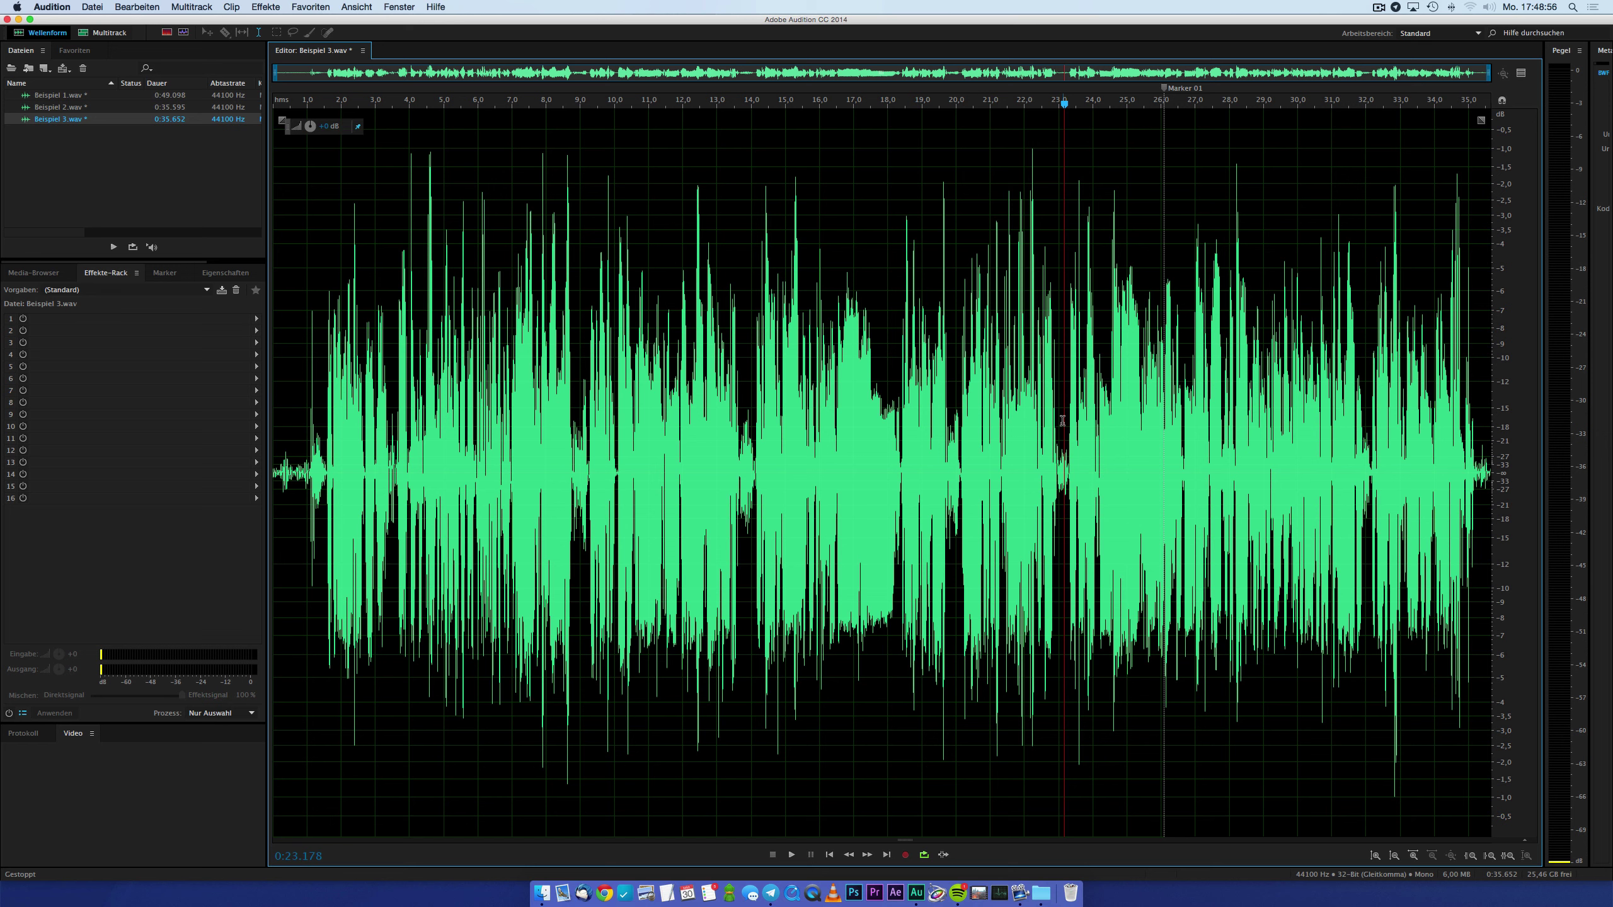